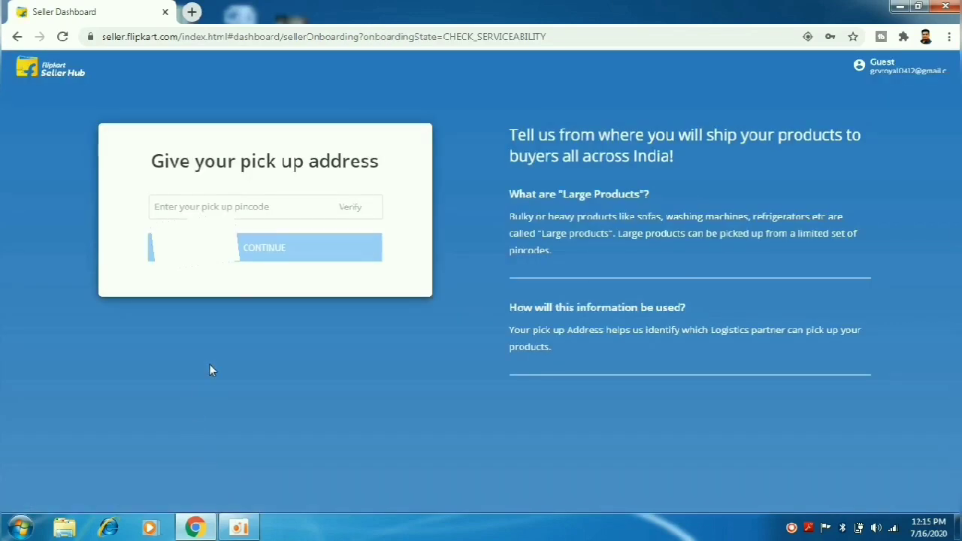
Enter the pickup pincode, verify its serviceability, and dismiss the Windows color scheme prompt
click(249, 209)
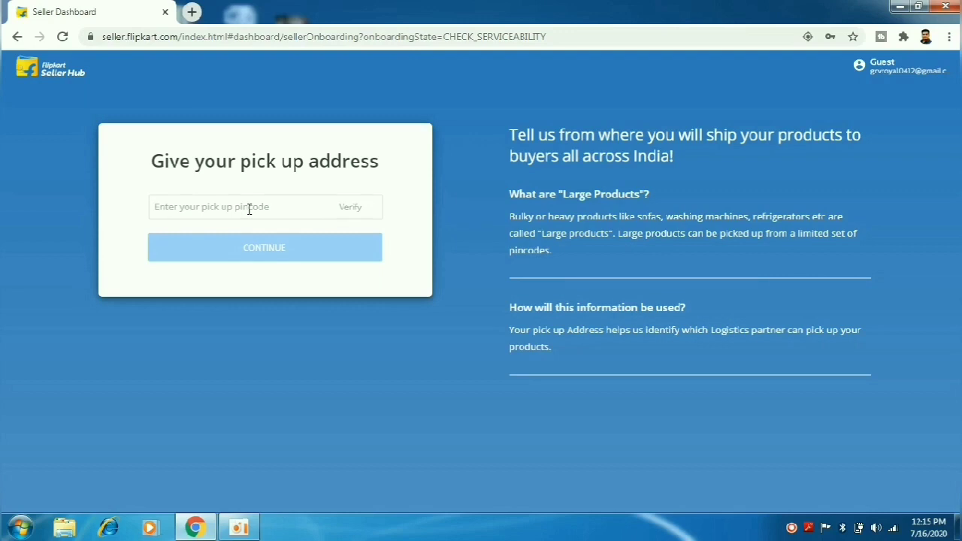
text(110046)
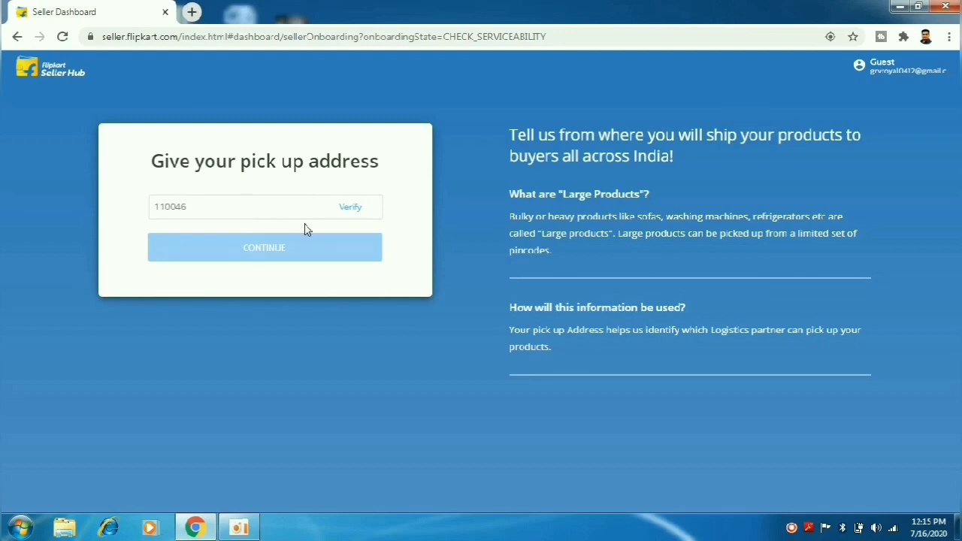
click(349, 214)
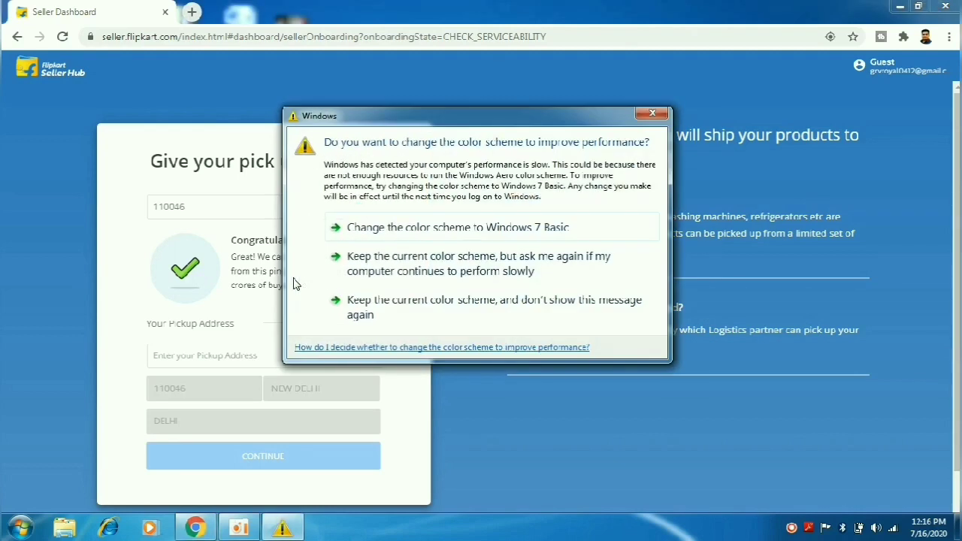
click(653, 109)
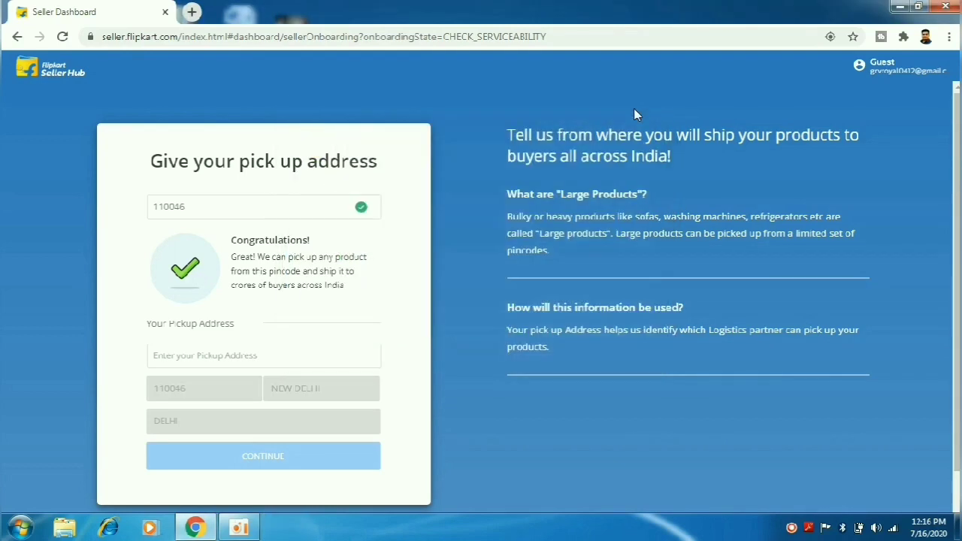
Fill in the pickup street address and continue to the business details
click(243, 356)
text(A)
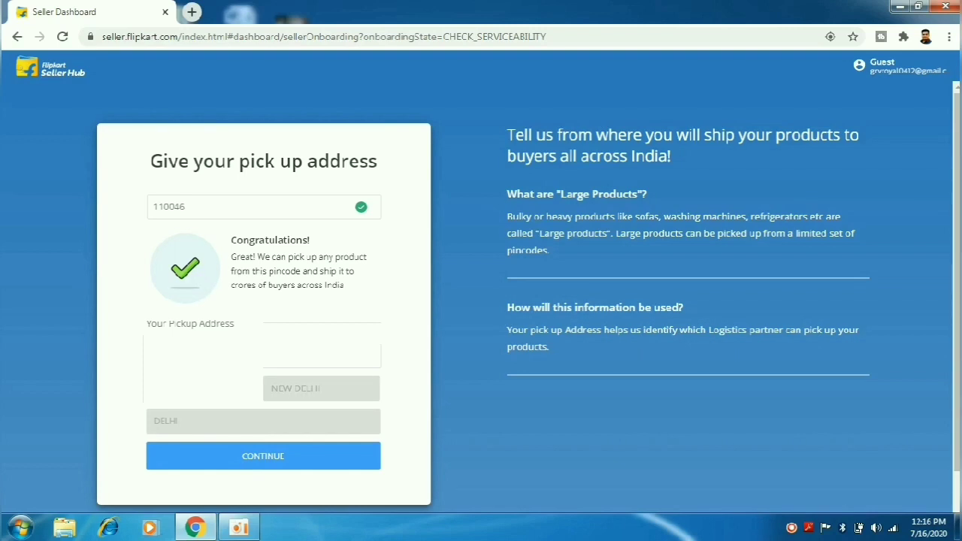
click(232, 463)
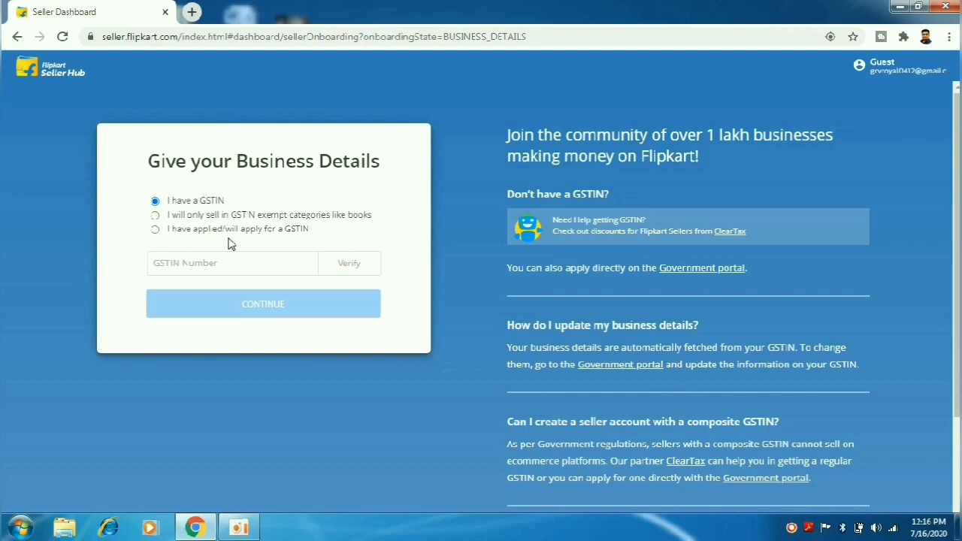
Choose the applied/will apply option for both the GSTIN and the registered business bank account, and continue to the registration dashboard
click(159, 233)
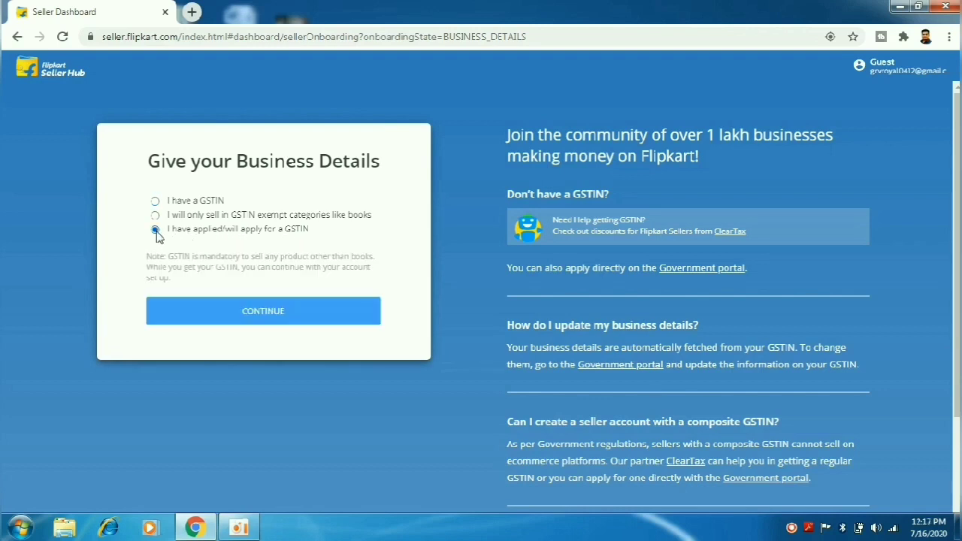
click(248, 311)
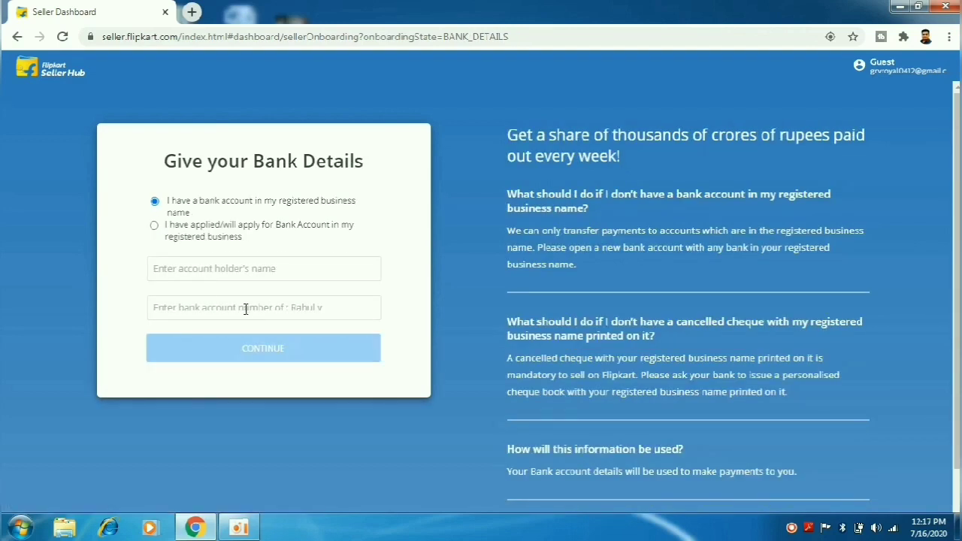
click(231, 274)
click(154, 227)
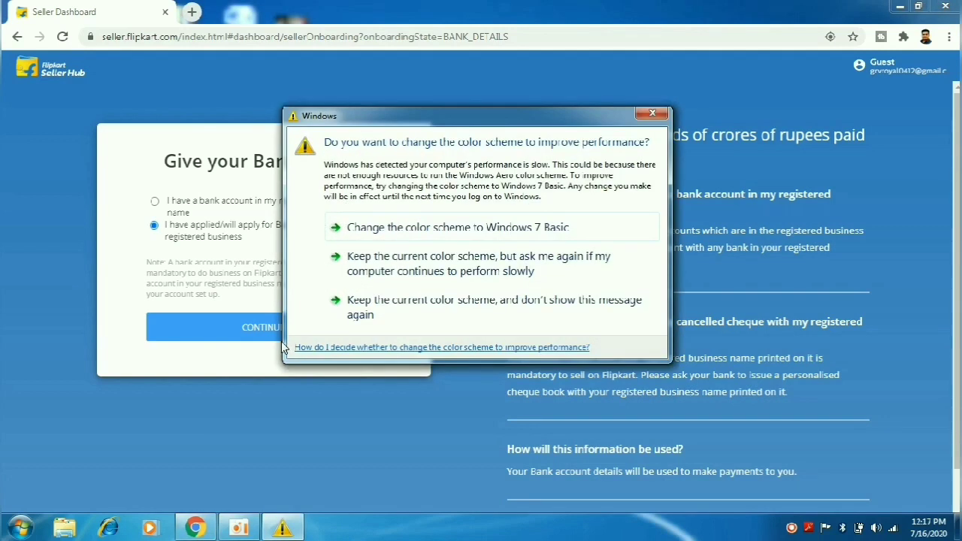
click(652, 113)
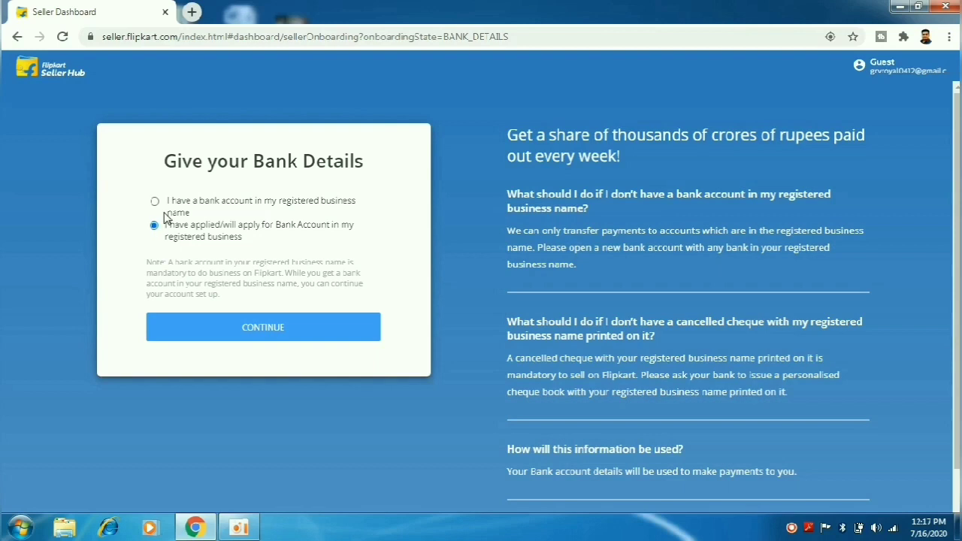
click(299, 340)
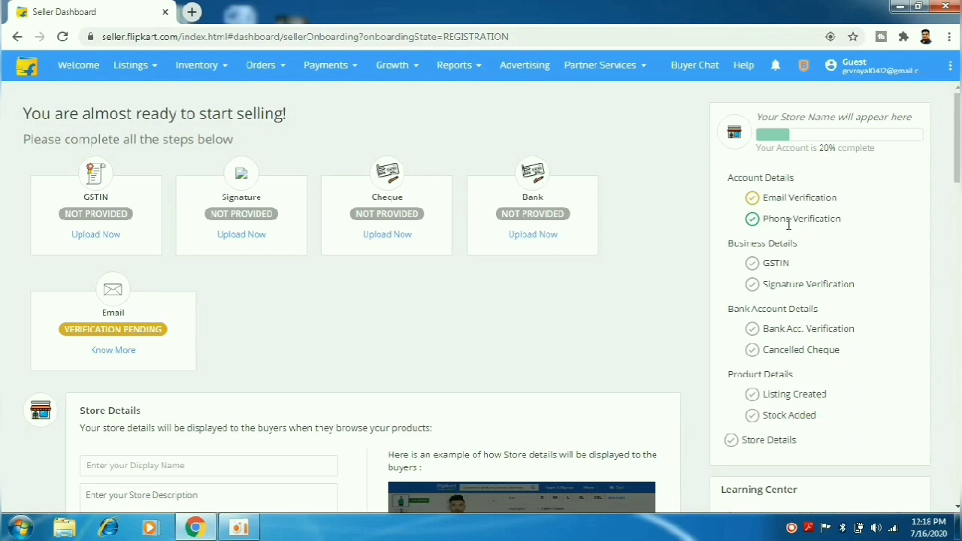
Enter "GRV Royal" as the display name in Store Details
scroll(839, 168, down, 1)
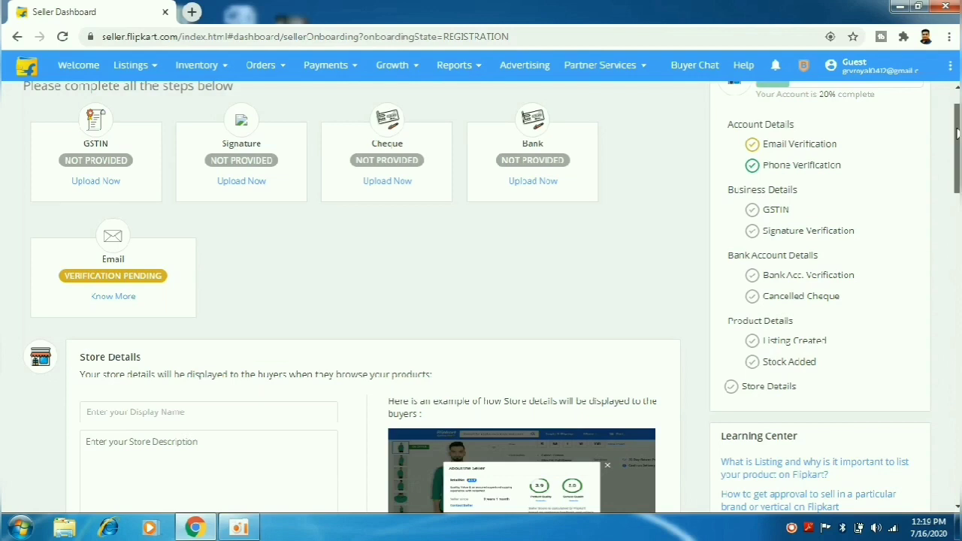
scroll(958, 133, down, 2)
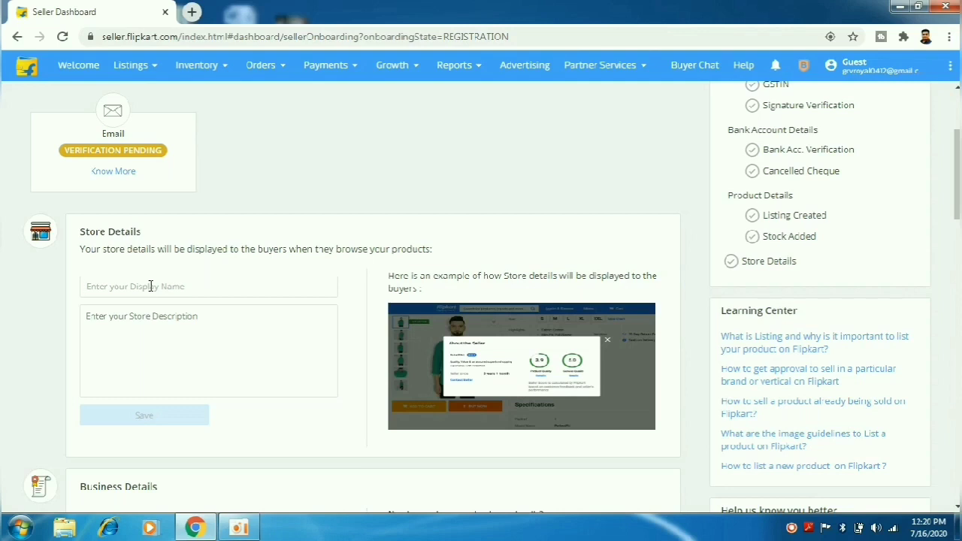
text(CRV R)
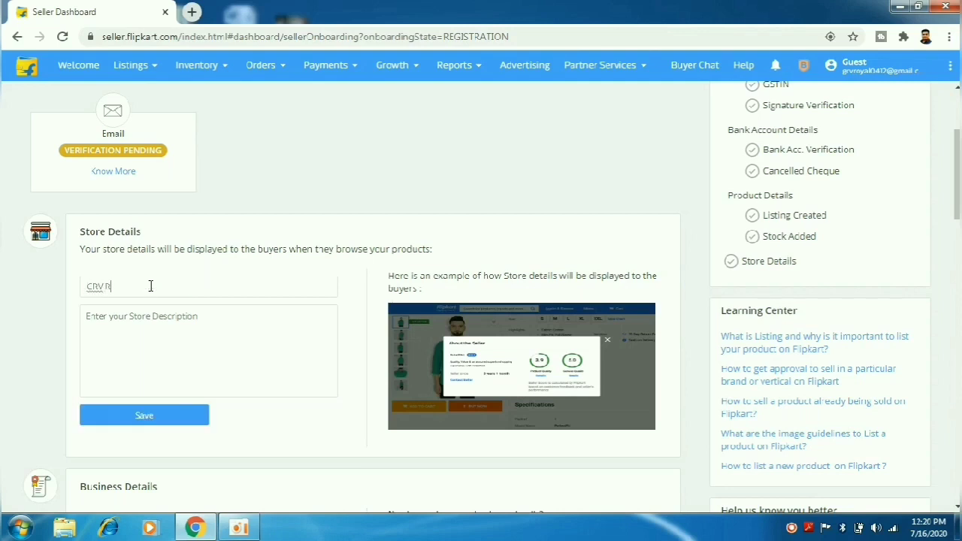
text(oyal)
Enter "Sell mobile accessories" as the store description and save the store details
click(148, 316)
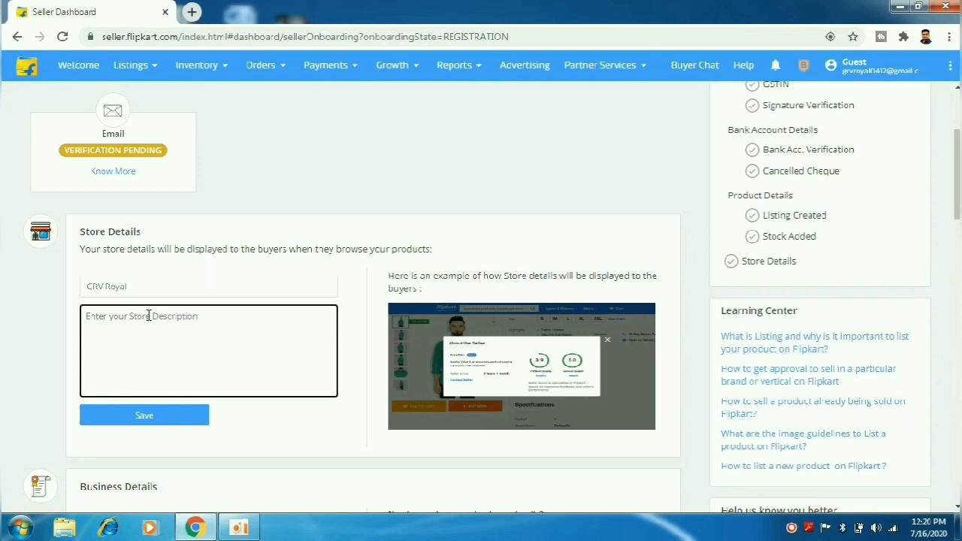
text(Se)
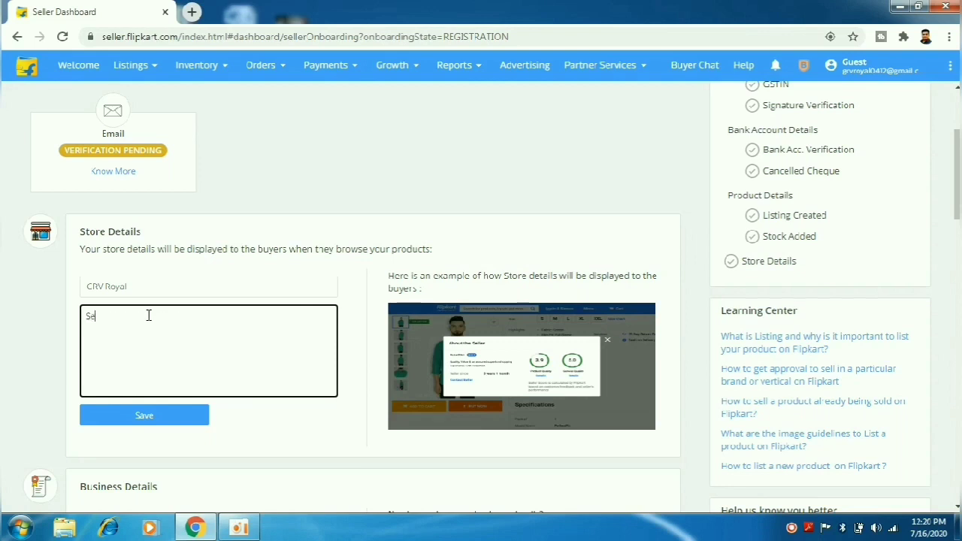
text(ll mobule acces)
key(BackSpace)
key(BackSpace)
key(BackSpace)
key(BackSpace)
key(BackSpace)
key(BackSpace)
key(BackSpace)
key(BackSpace)
text(ile accessories)
click(143, 423)
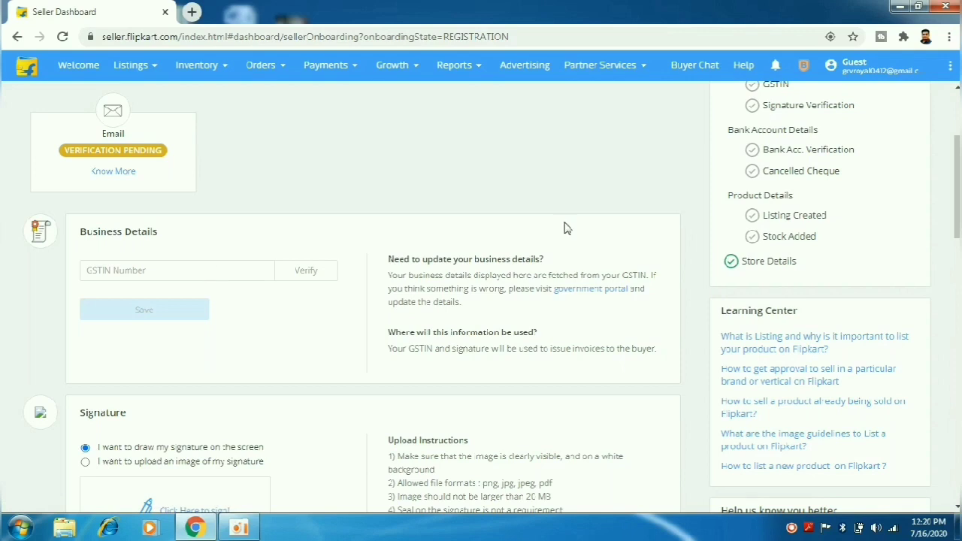
Review the remaining verification items in the registration overview and dismiss the Windows color scheme prompt
drag(956, 183, 957, 188)
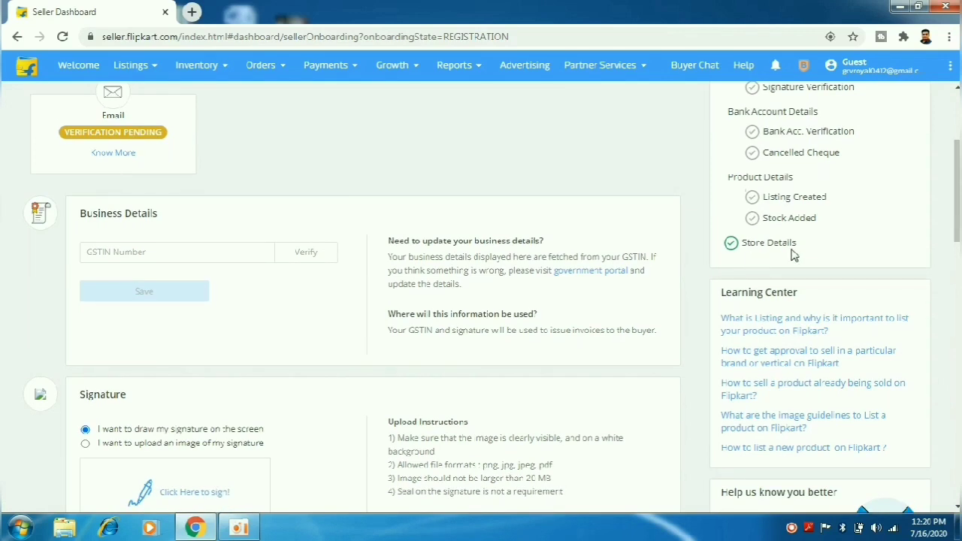
scroll(956, 188, up, 3)
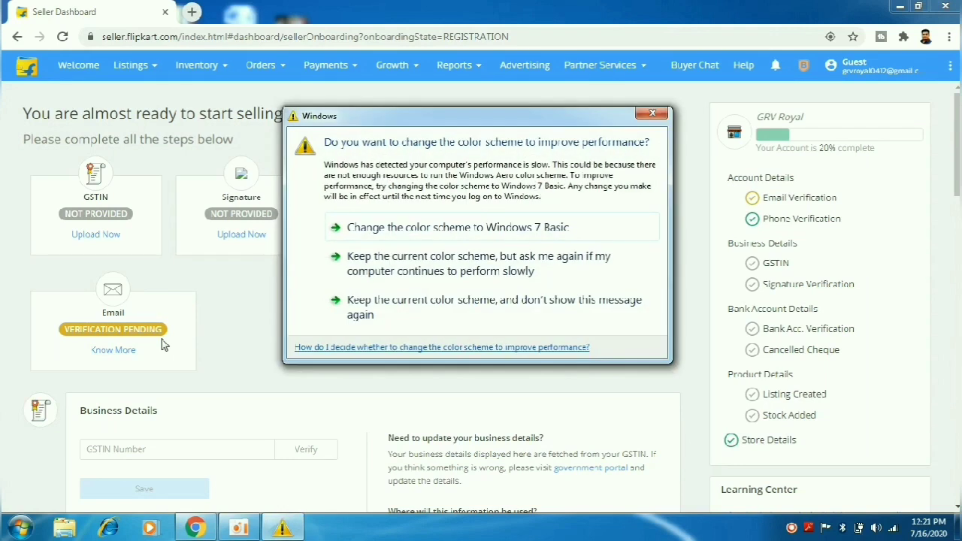
click(651, 113)
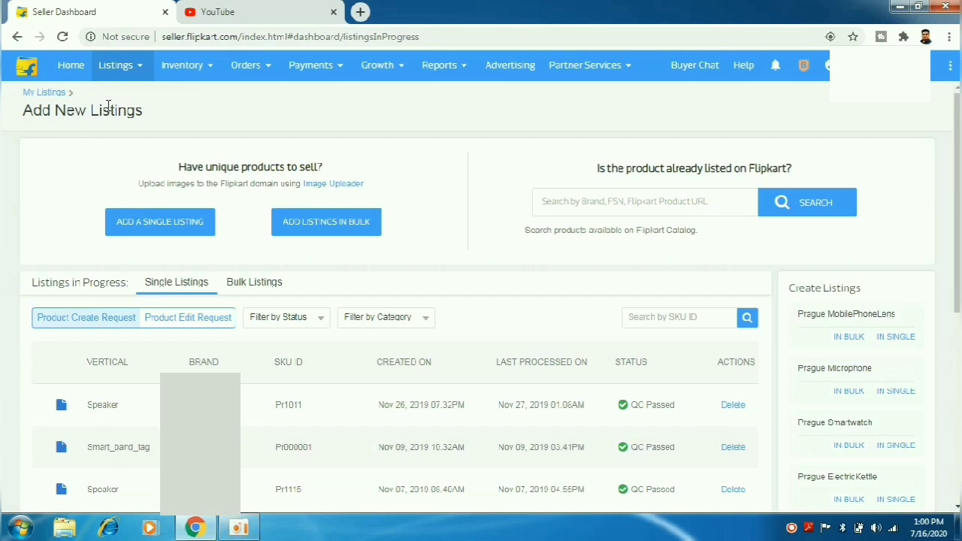
Start adding a single listing from the Add New Listings page, dismissing the color scheme prompt
click(128, 67)
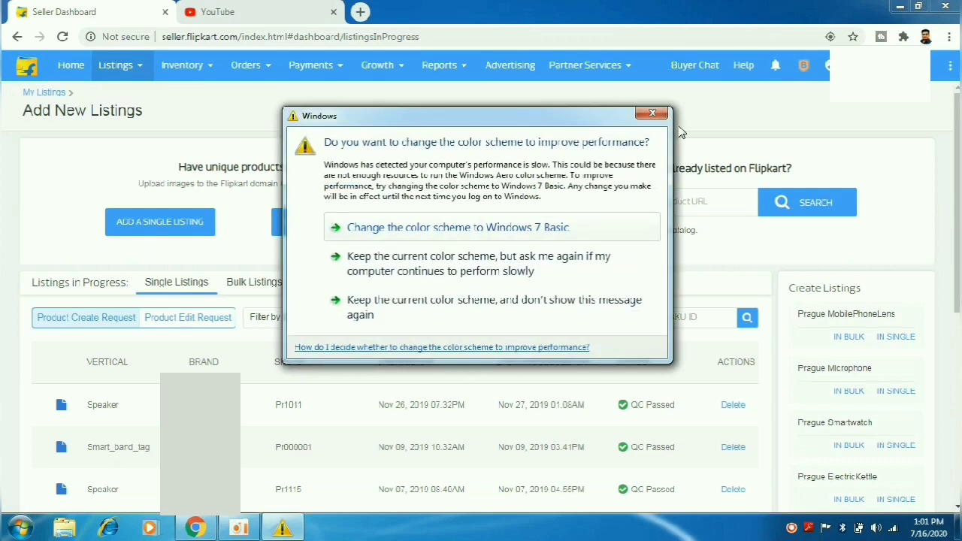
click(644, 118)
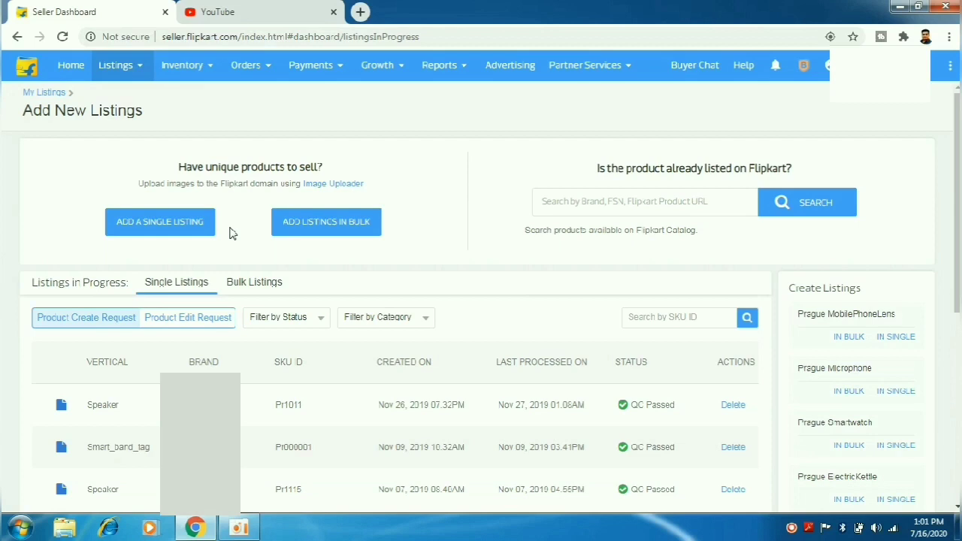
click(154, 225)
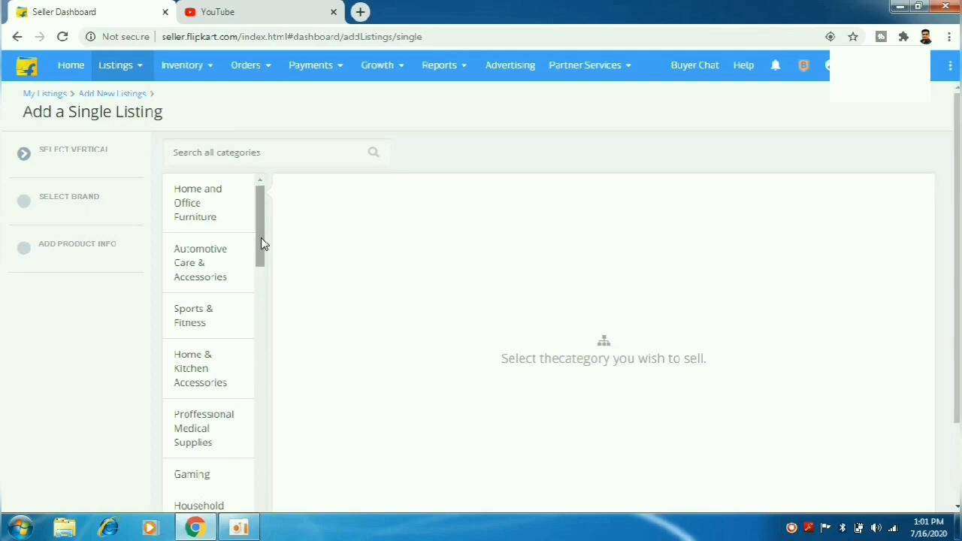
Browse the categories and select the vertical TV, Audio & Video Players / Home Audio / Speakers
drag(260, 245, 262, 288)
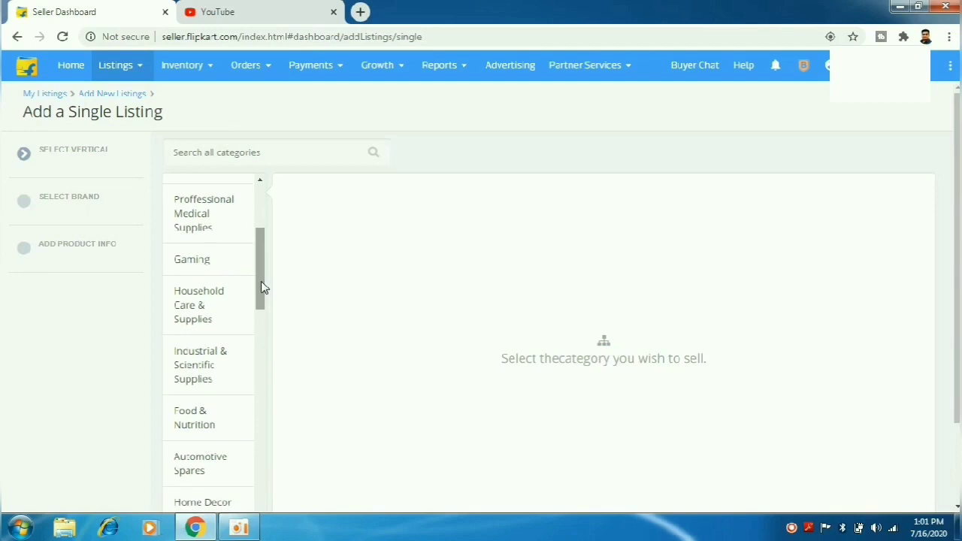
drag(263, 288, 264, 359)
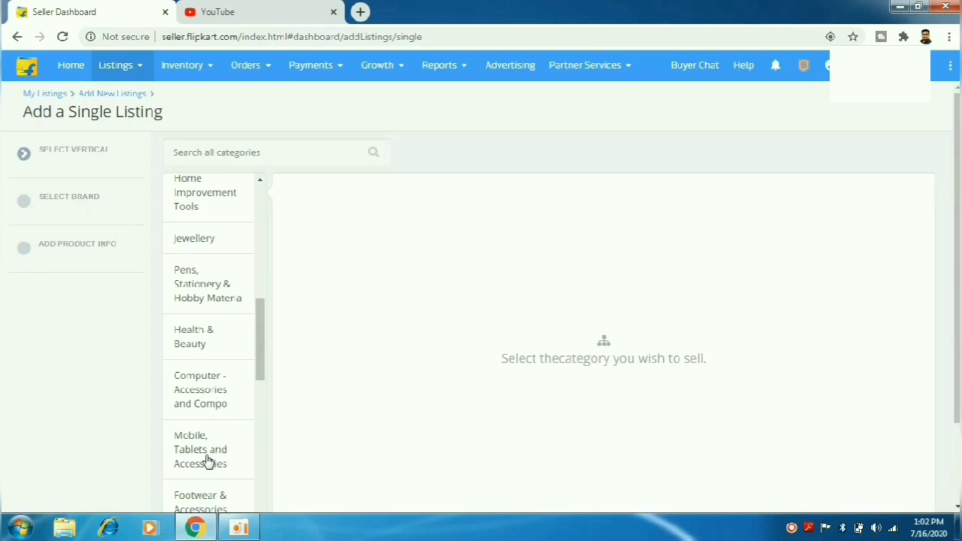
drag(261, 361, 262, 442)
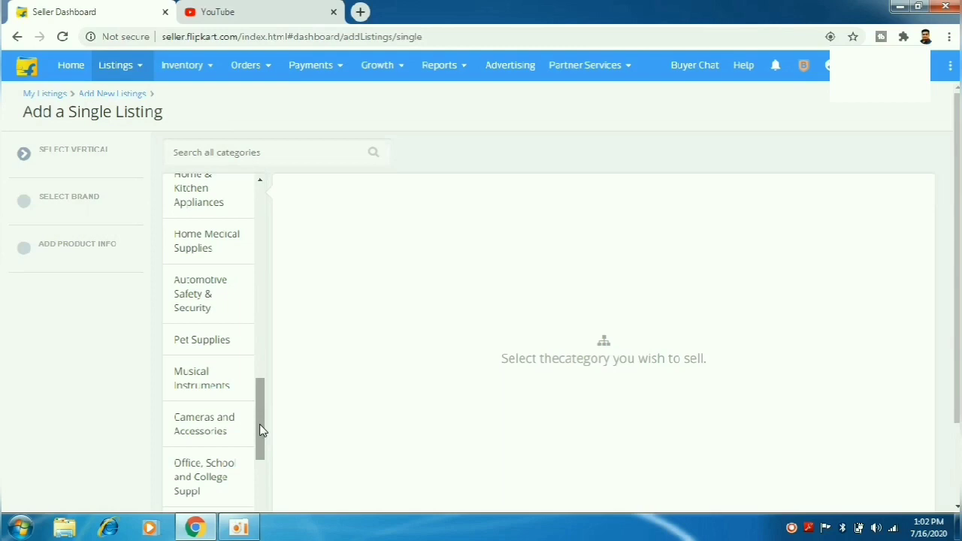
drag(260, 430, 260, 535)
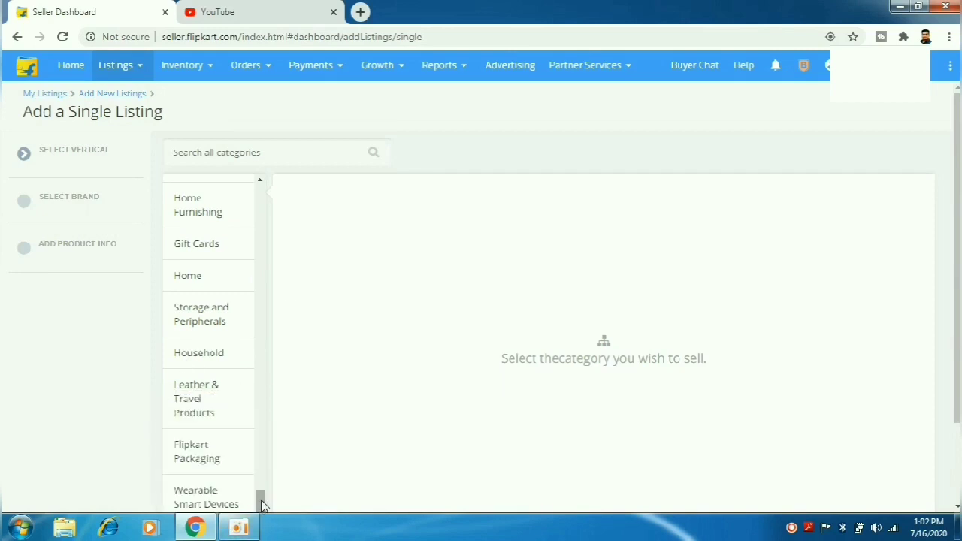
drag(261, 505, 262, 474)
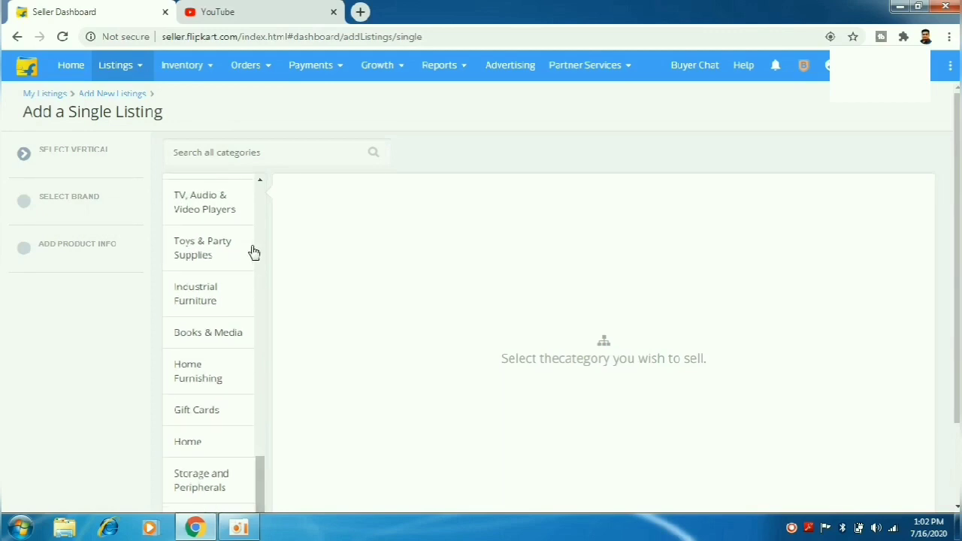
click(216, 216)
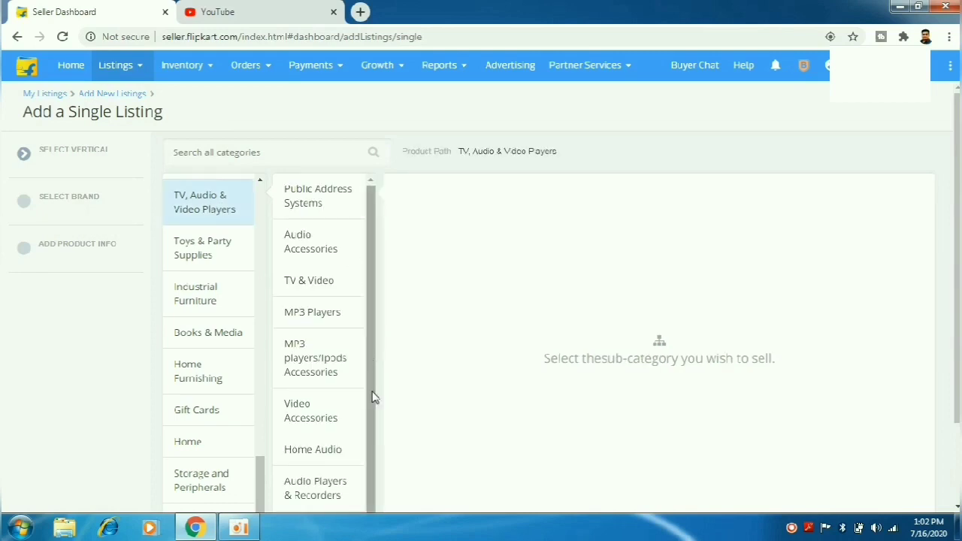
click(324, 453)
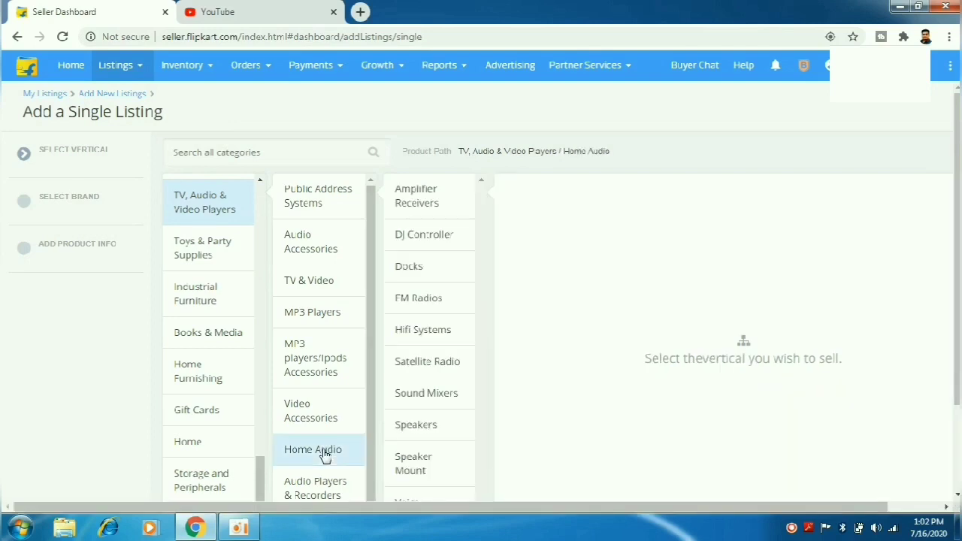
click(433, 428)
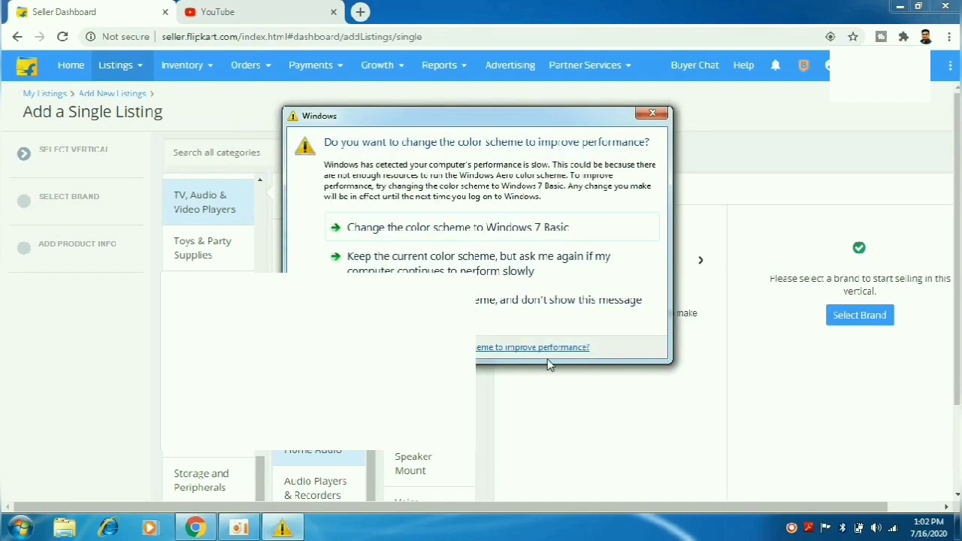
click(652, 112)
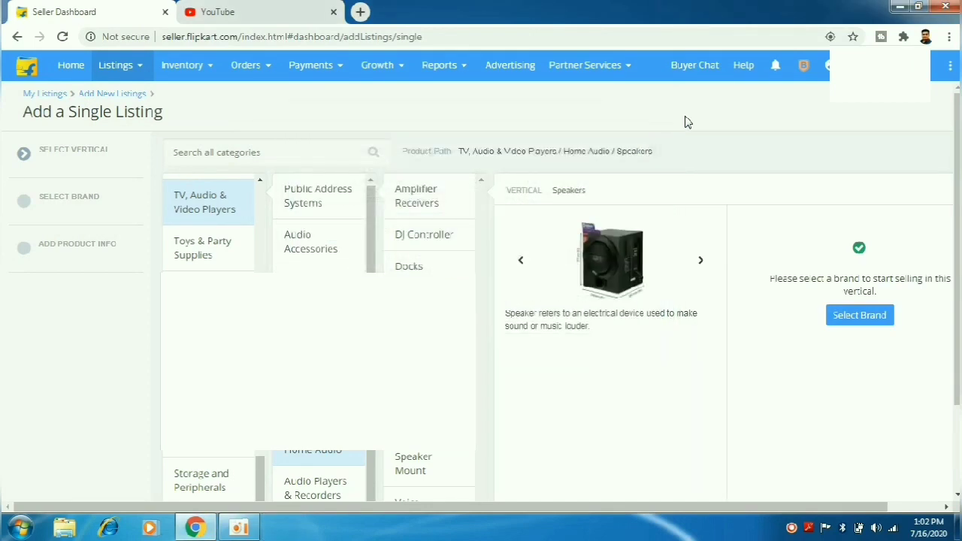
Proceed to brand selection for the speaker listing and check whether the brand "JBL" can be sold
click(862, 321)
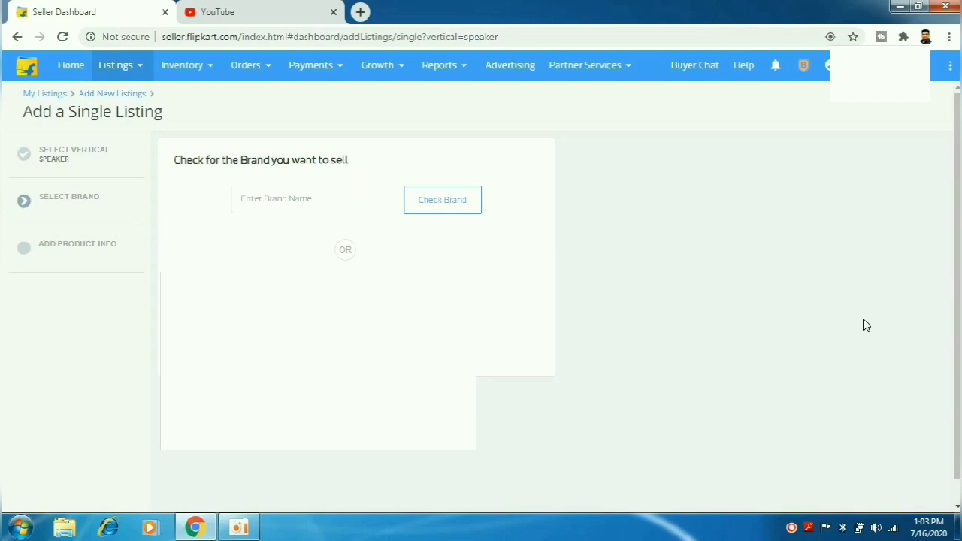
click(341, 205)
text(JBL)
click(434, 210)
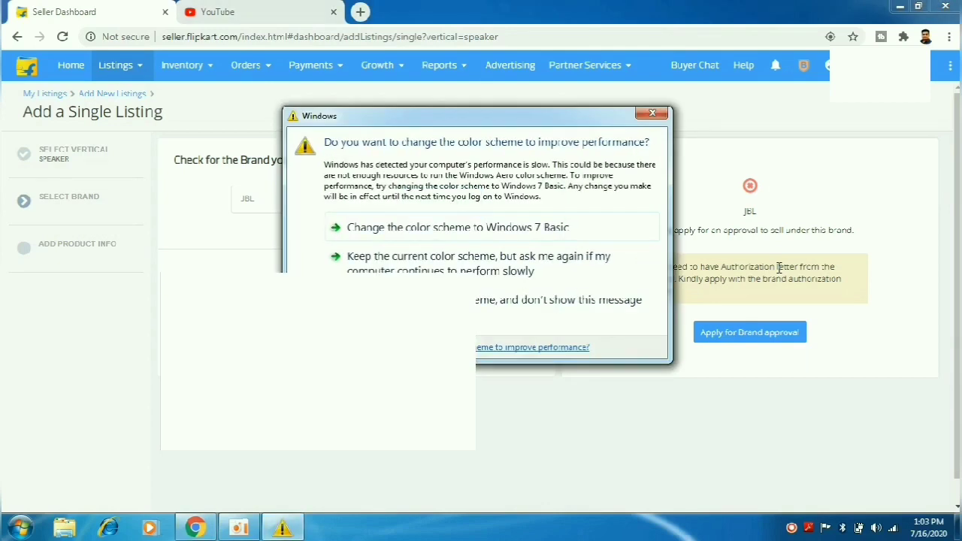
click(649, 115)
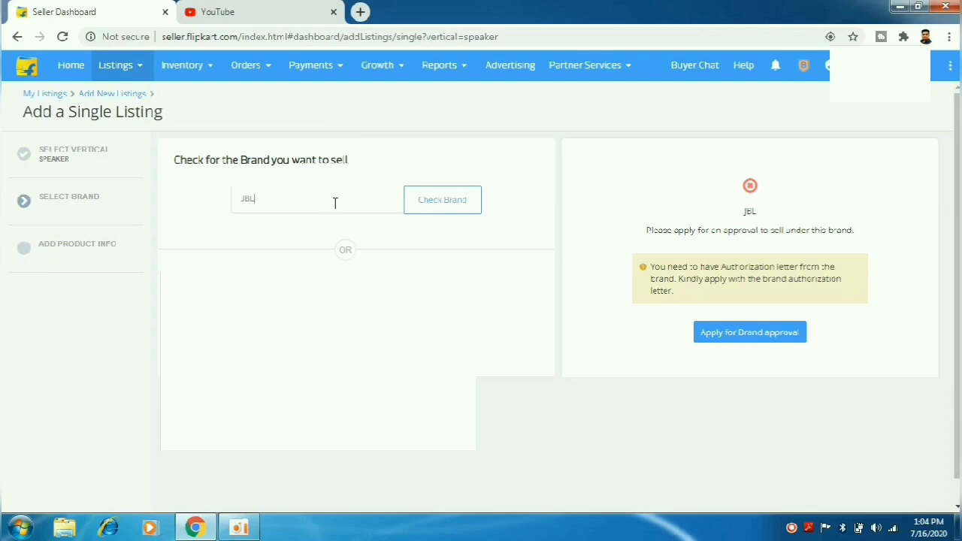
Check the brand "Prague" instead of JBL and create a new listing under it, dismissing the color scheme prompts
key(BackSpace)
key(BackSpace)
key(BackSpace)
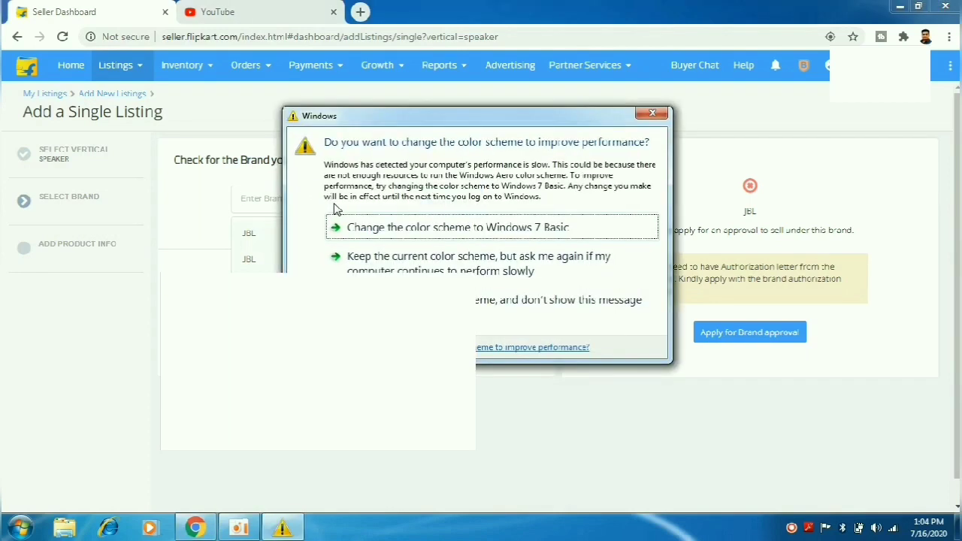
click(652, 113)
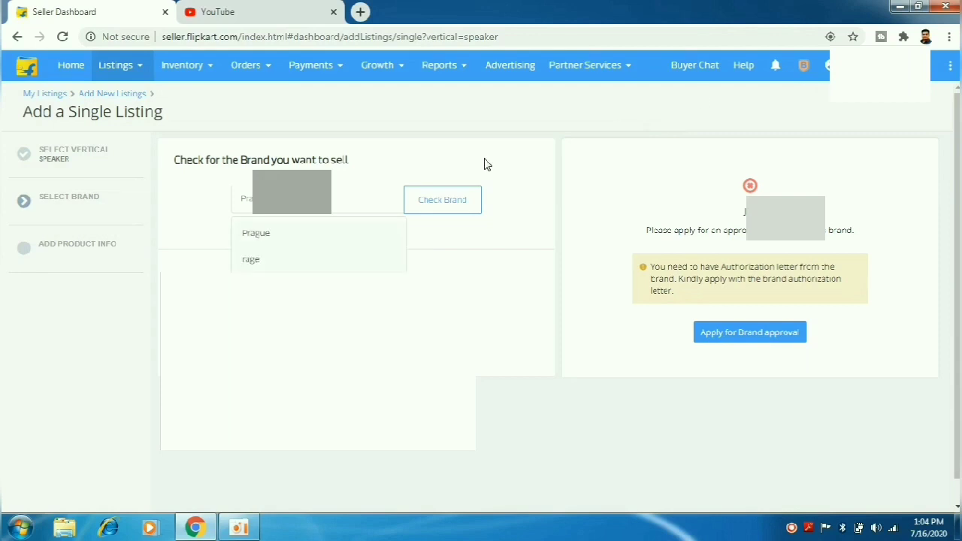
click(456, 205)
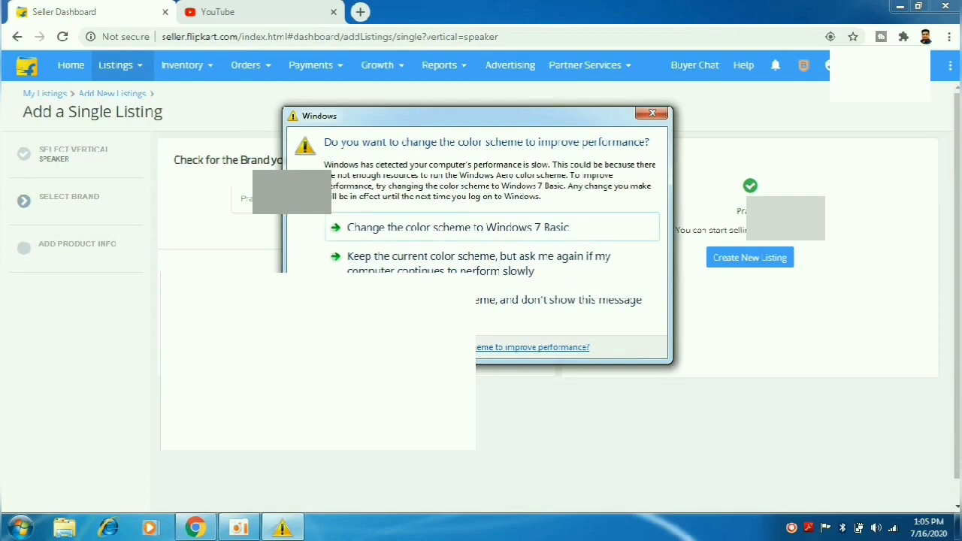
click(652, 112)
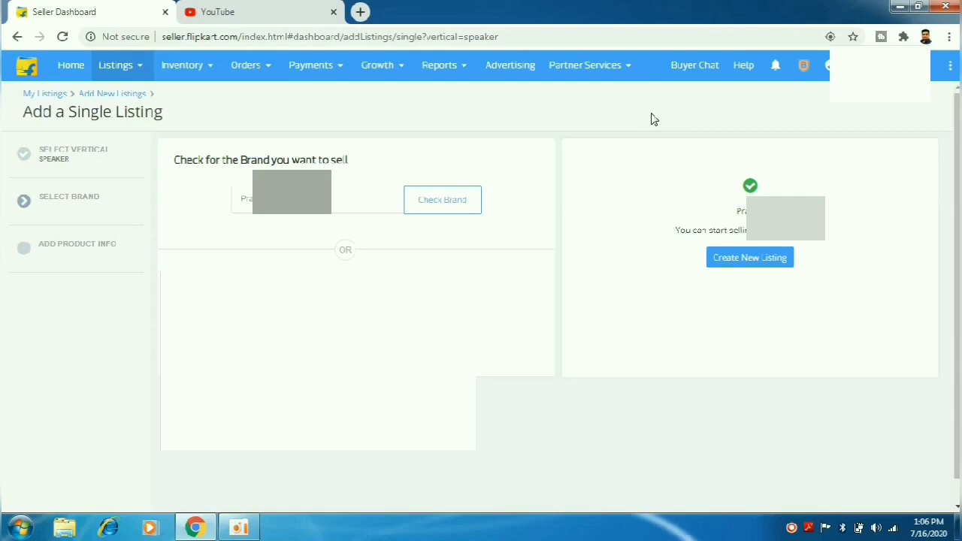
click(754, 264)
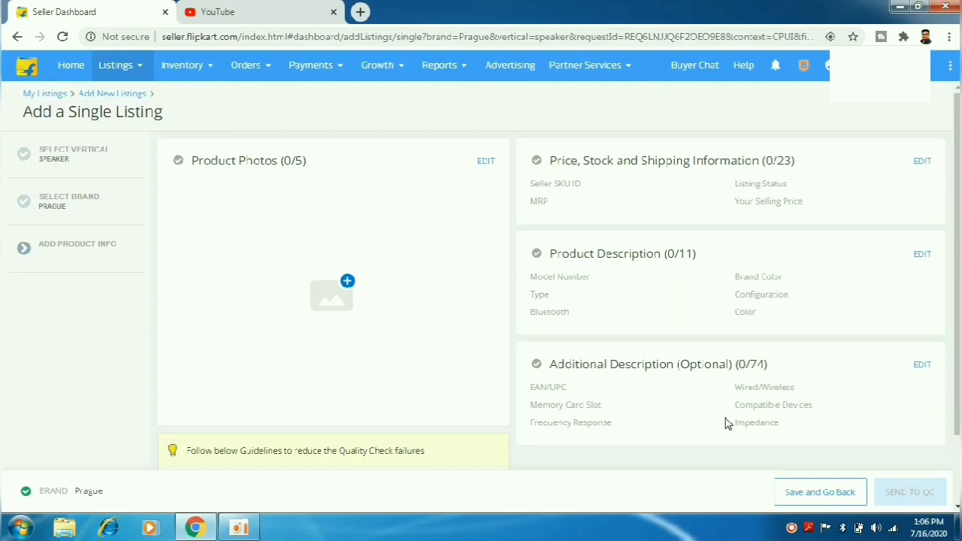
Open the price, stock and shipping information for editing, enter seller SKU ID "Pr0001" and set the listing status to Active
click(921, 164)
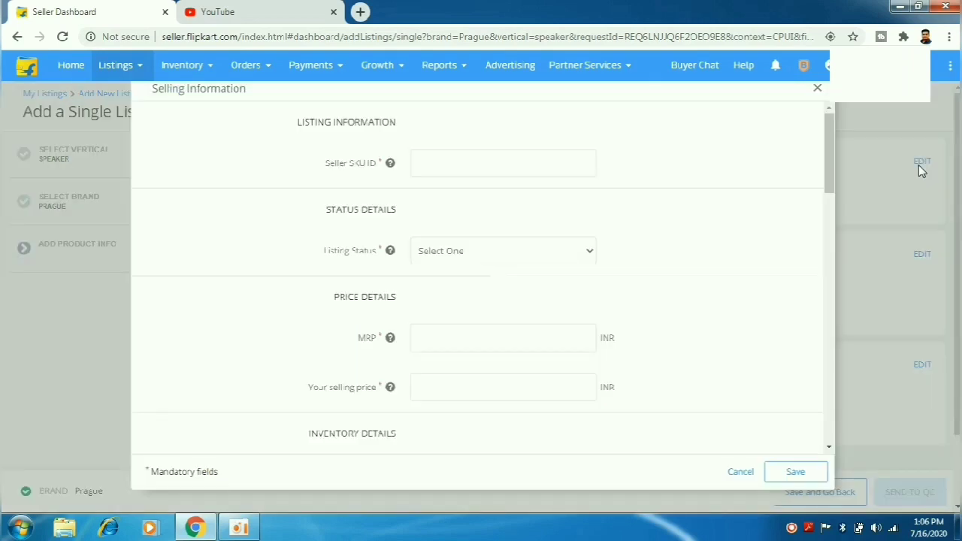
click(522, 162)
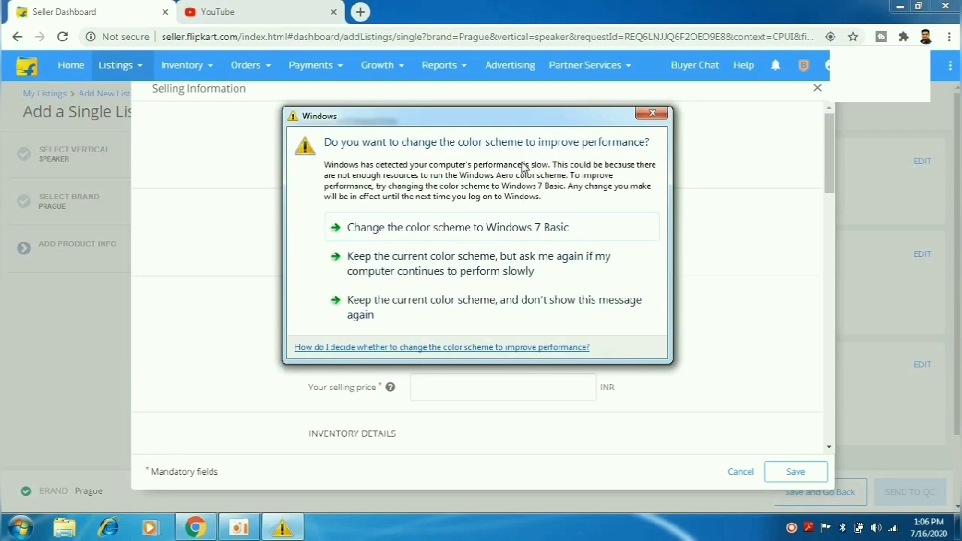
click(650, 113)
text(Pr0001)
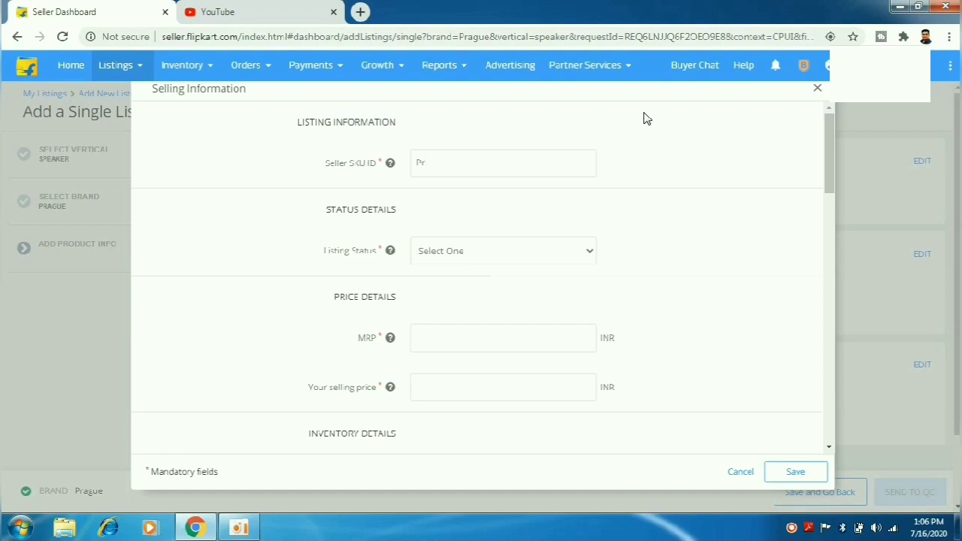
click(510, 254)
click(432, 284)
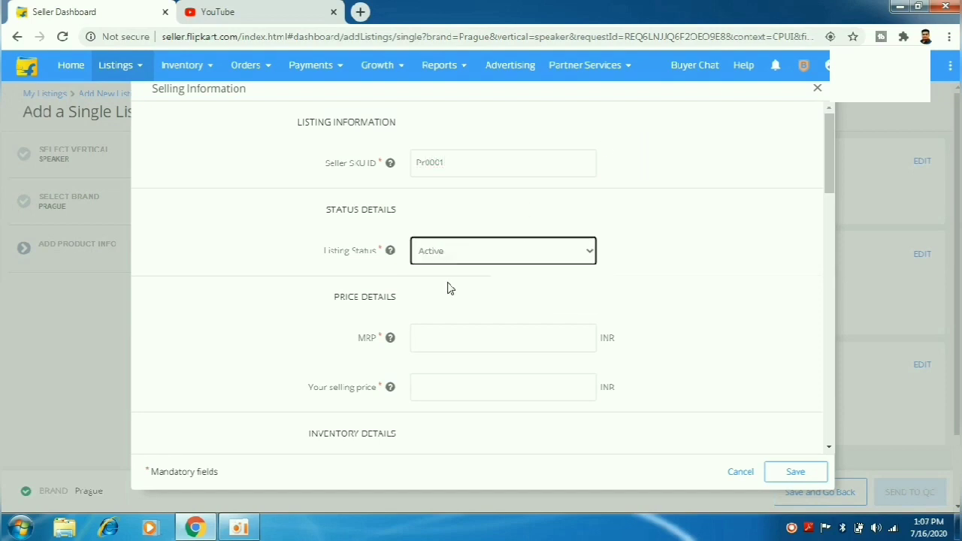
Set the MRP to 1999 INR and the selling price to 1499 INR
click(437, 337)
text(1999)
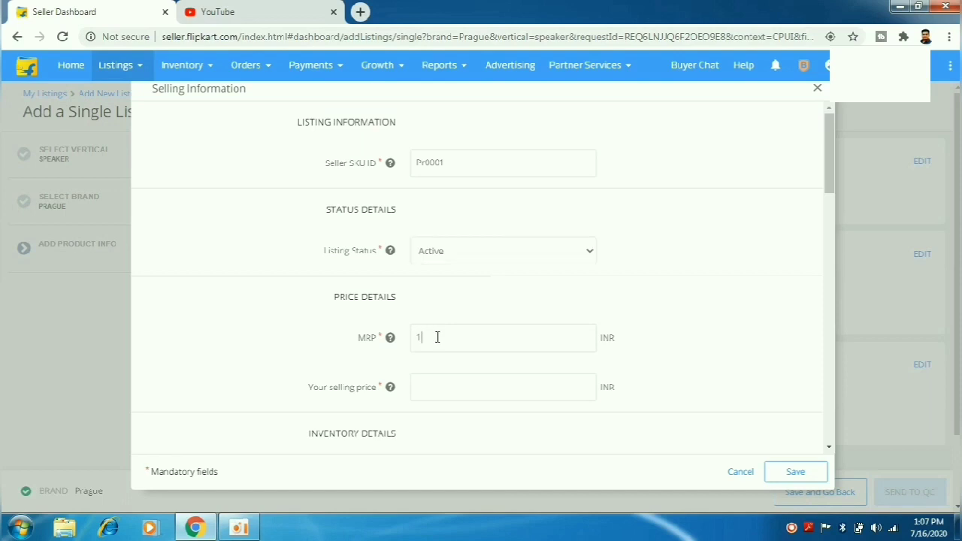
click(432, 390)
text(1499)
In the inventory details, set fulfilment by Seller and the procurement type to Instock
drag(829, 190, 829, 248)
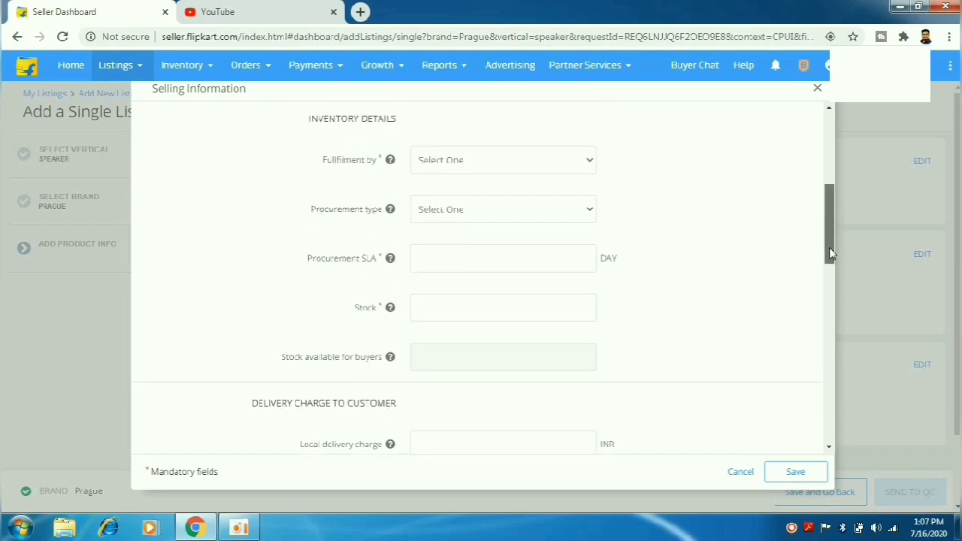
click(559, 156)
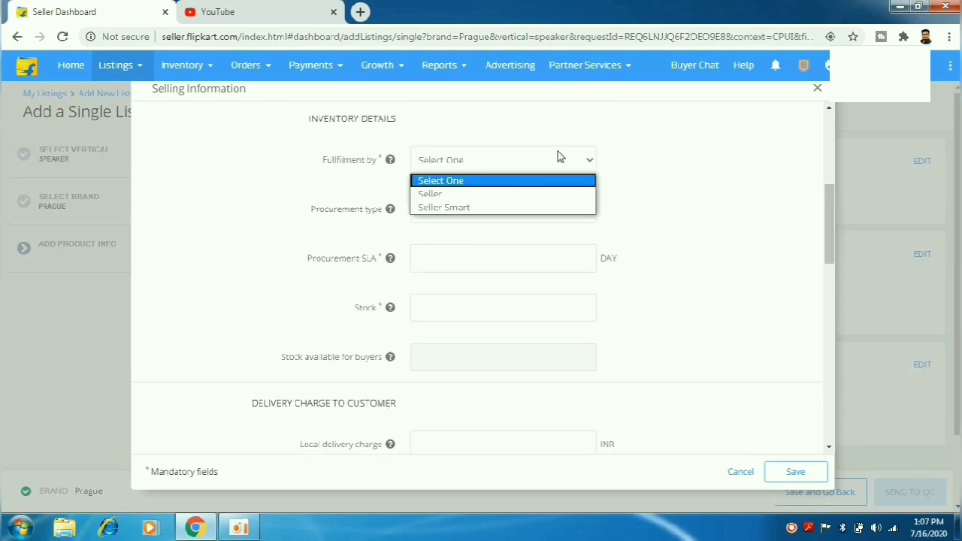
click(474, 194)
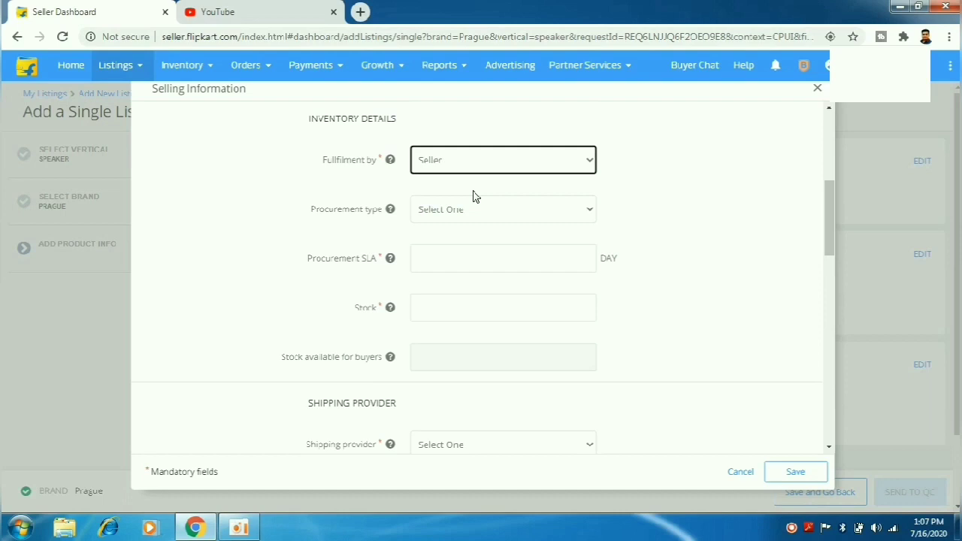
click(460, 211)
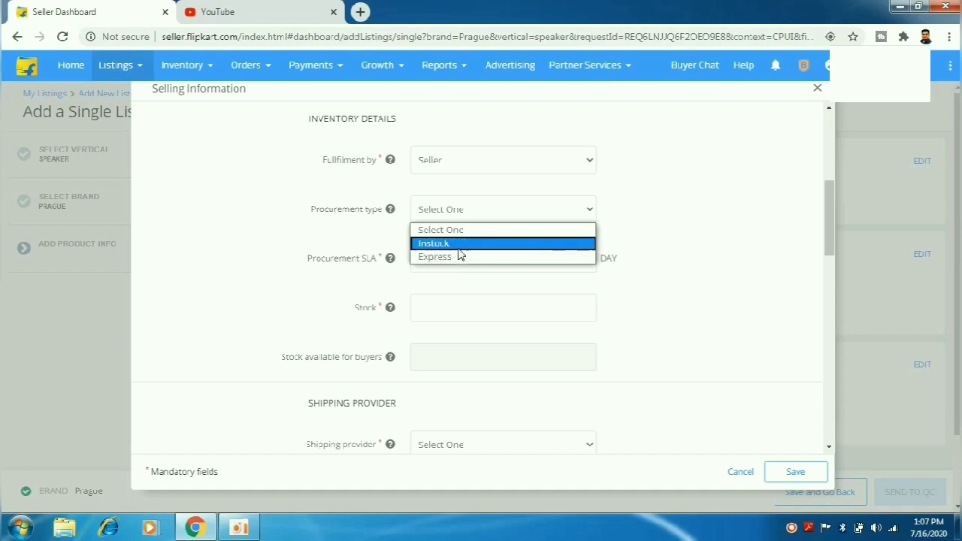
click(459, 249)
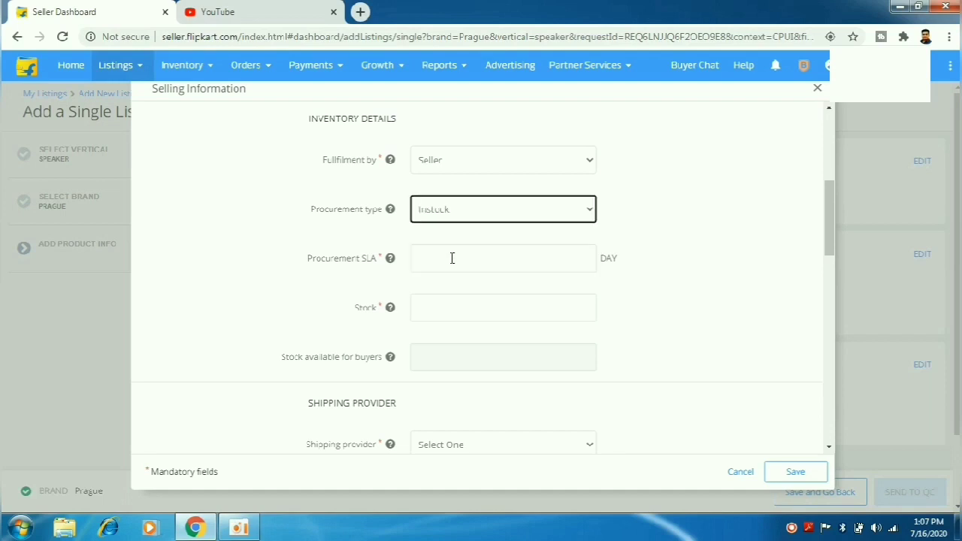
Set the procurement SLA to 1 day and the stock to 100, dismissing the color scheme prompt
click(451, 258)
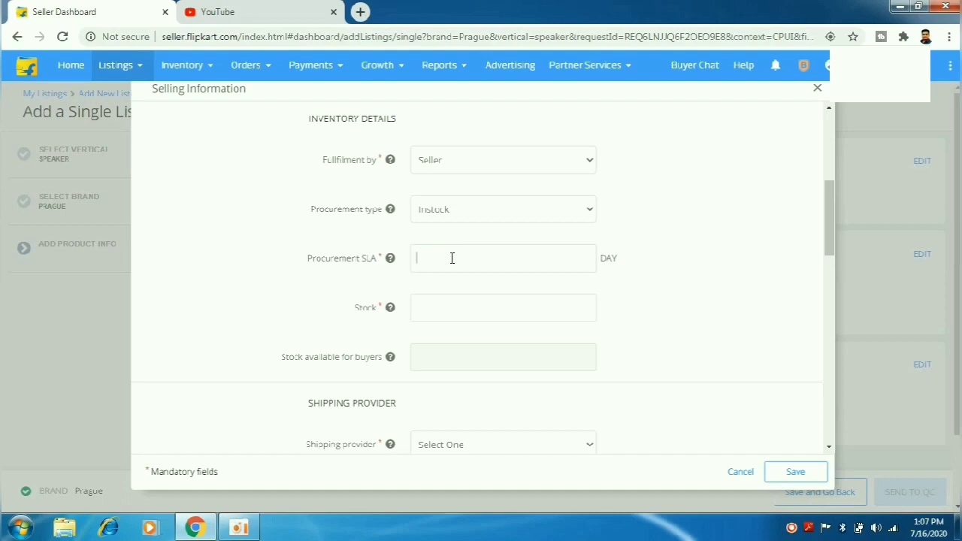
text(1)
key(BackSpace)
text(2)
key(BackSpace)
text(1)
click(430, 309)
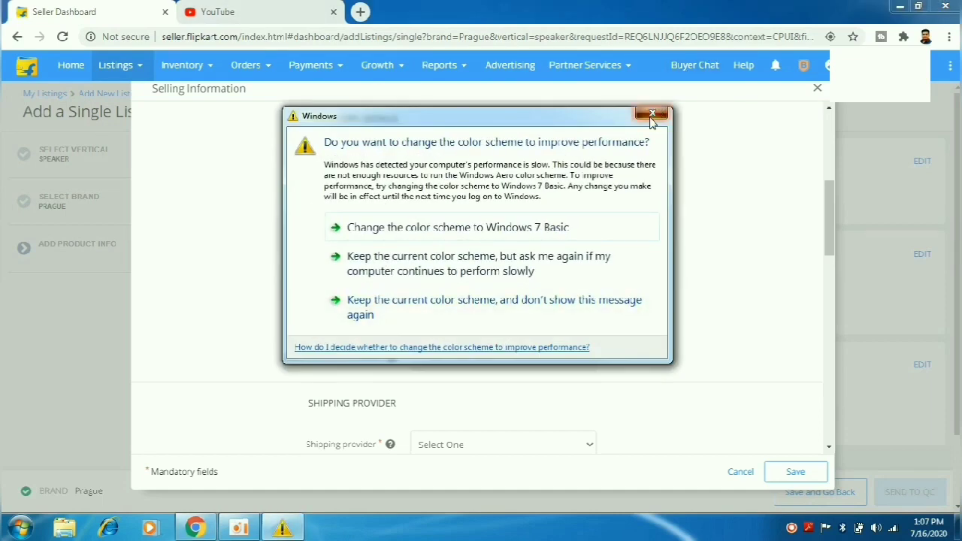
click(651, 114)
text(100)
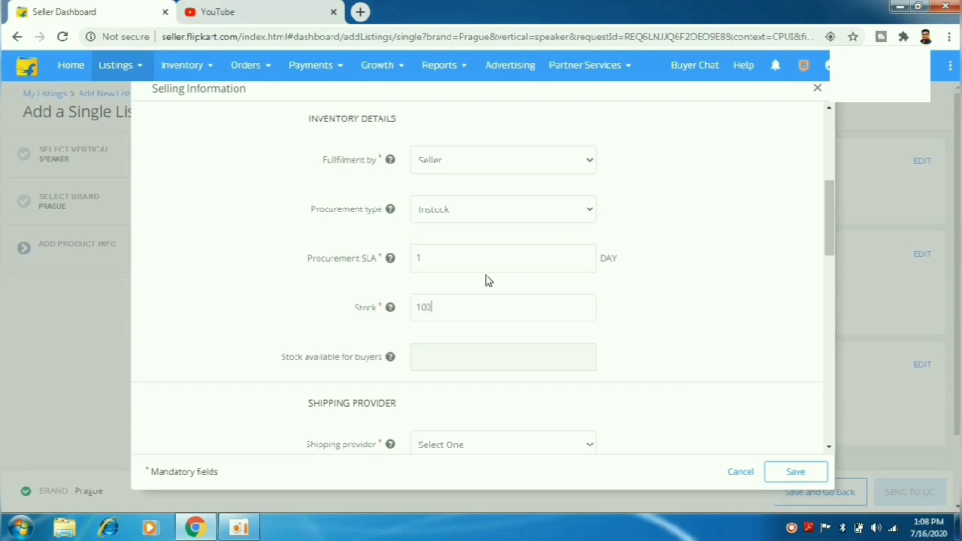
Choose Flipkart as the shipping provider
drag(827, 239, 833, 289)
click(567, 210)
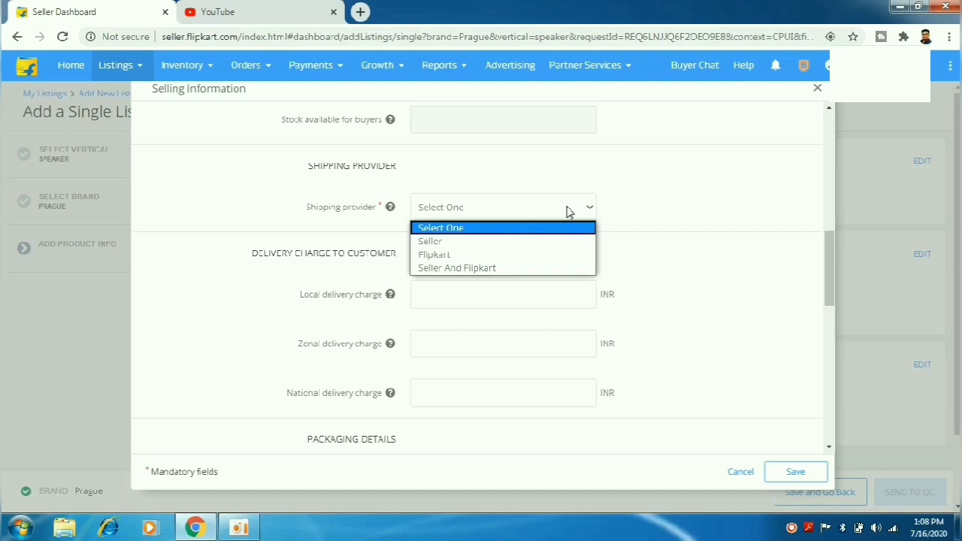
click(471, 256)
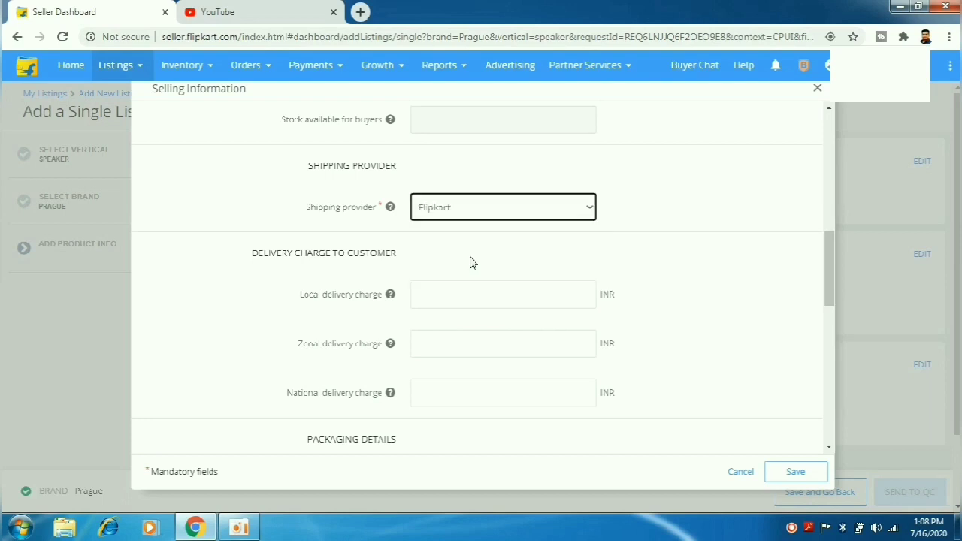
Set the local, zonal and national delivery charges to 30, 45 and 55 INR
click(455, 290)
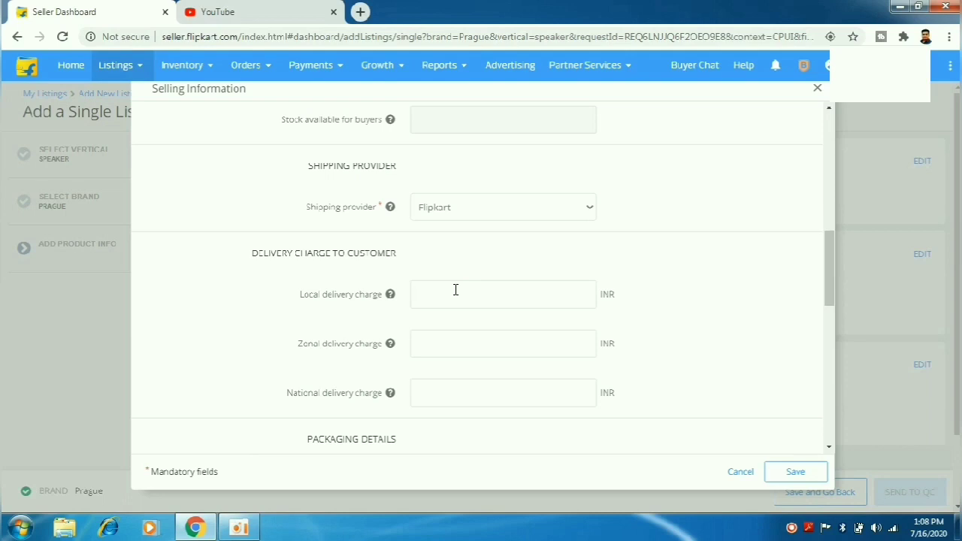
text(30)
text(4)
text(5)
text(55)
mouse_move(390, 394)
click(411, 400)
Enter a package weight of 0.5 kg, length 20 cm, breadth 15 cm and height 12 cm
scroll(829, 287, down, 3)
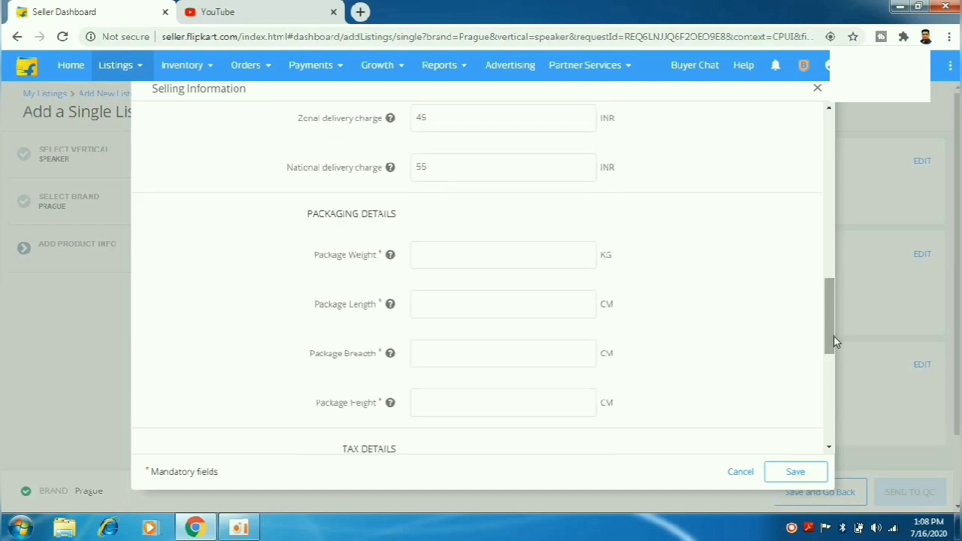
click(518, 258)
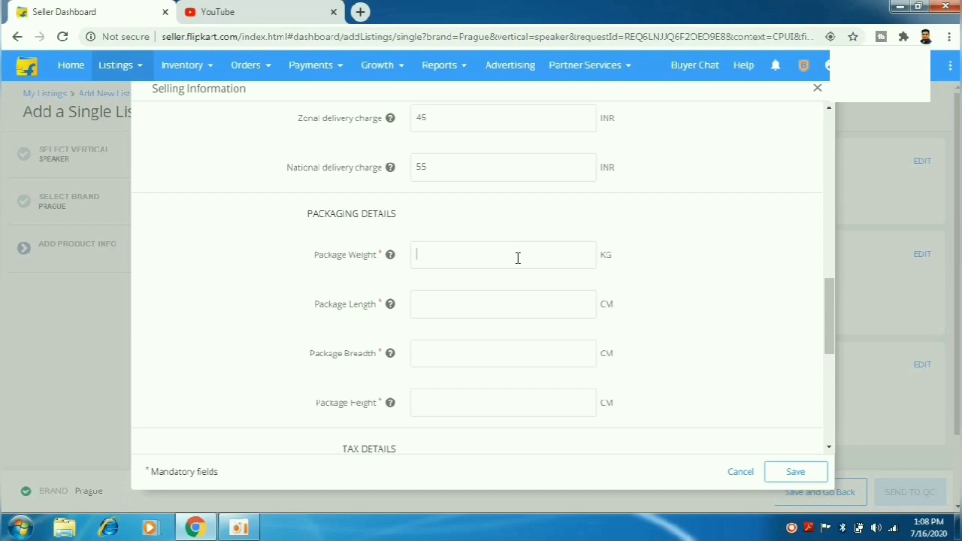
text(0.5)
click(461, 310)
text(20)
click(443, 360)
text(15)
click(429, 405)
text(12)
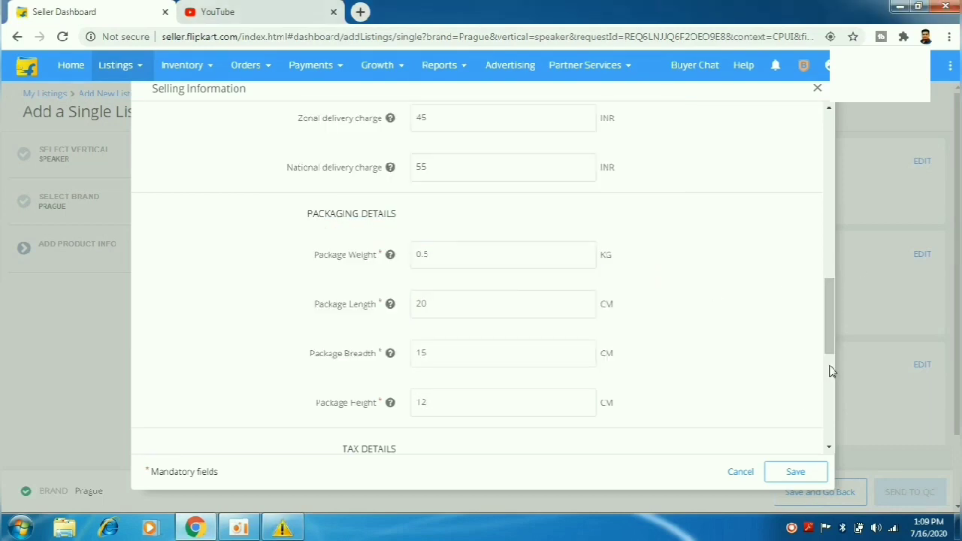
In the tax details, enter HSN 3307 and set the tax code to GST_18
drag(830, 324, 829, 357)
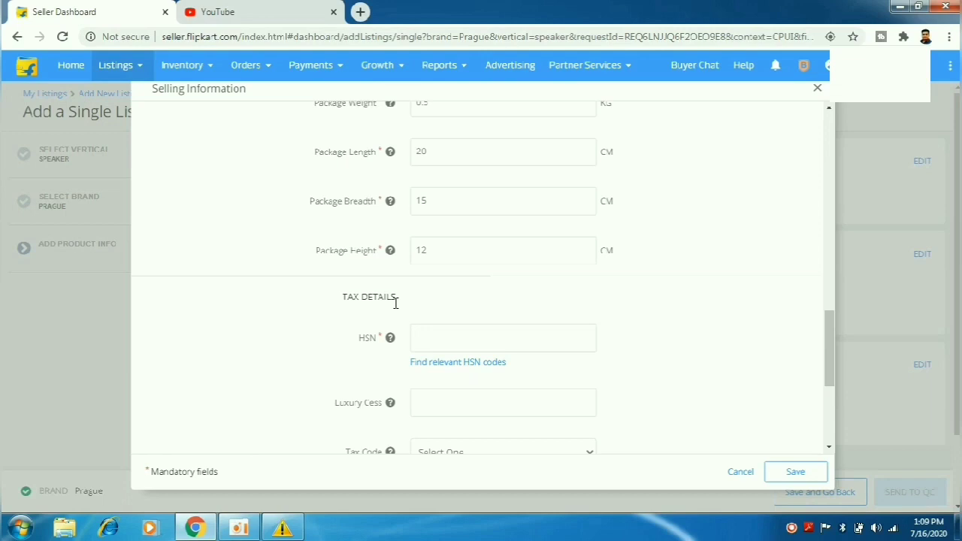
click(440, 347)
text(3307)
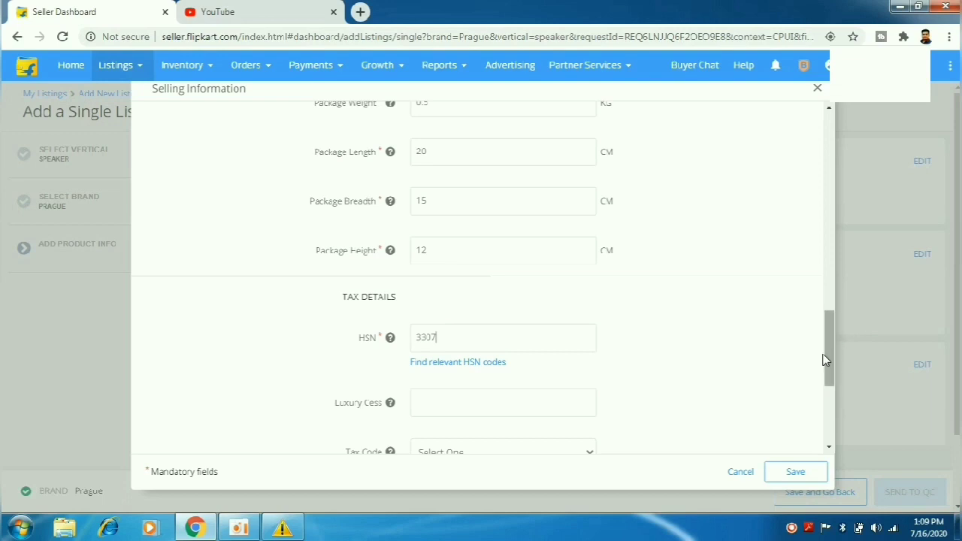
drag(827, 365, 828, 384)
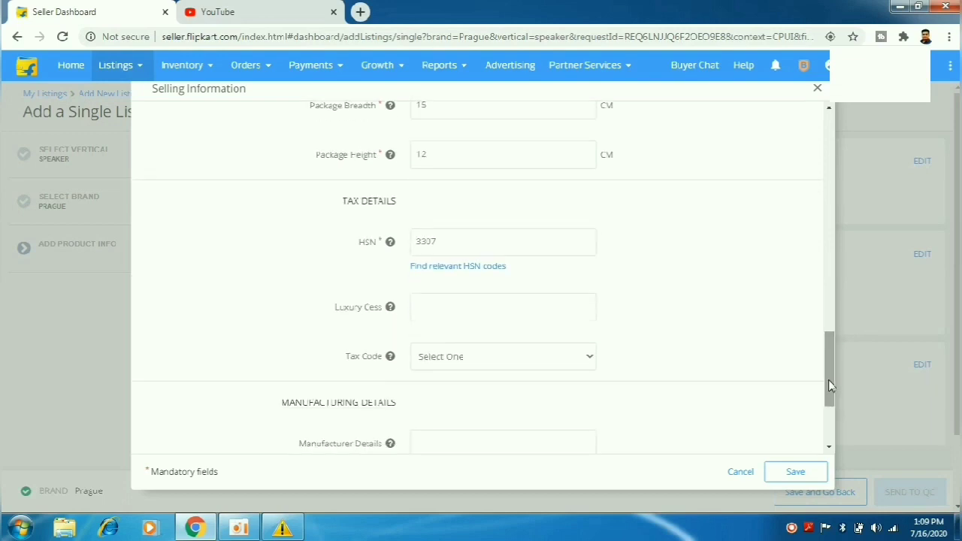
click(571, 358)
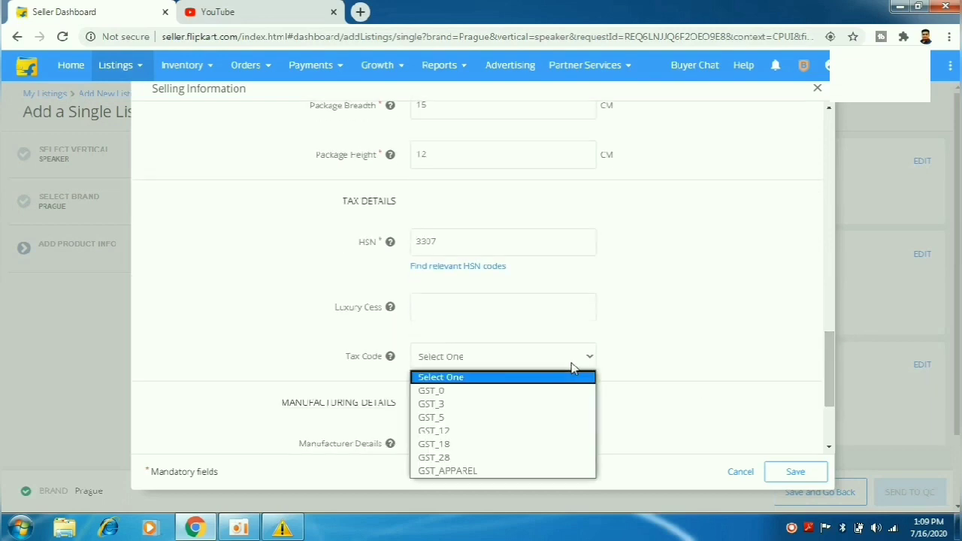
click(471, 443)
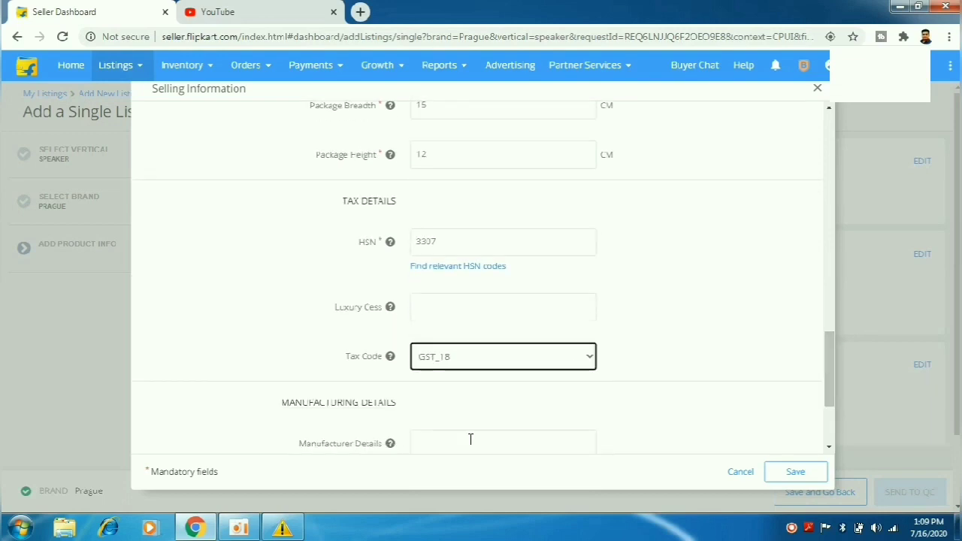
Leave the manufacturing details blank and save the selling information
click(828, 370)
drag(828, 397, 830, 422)
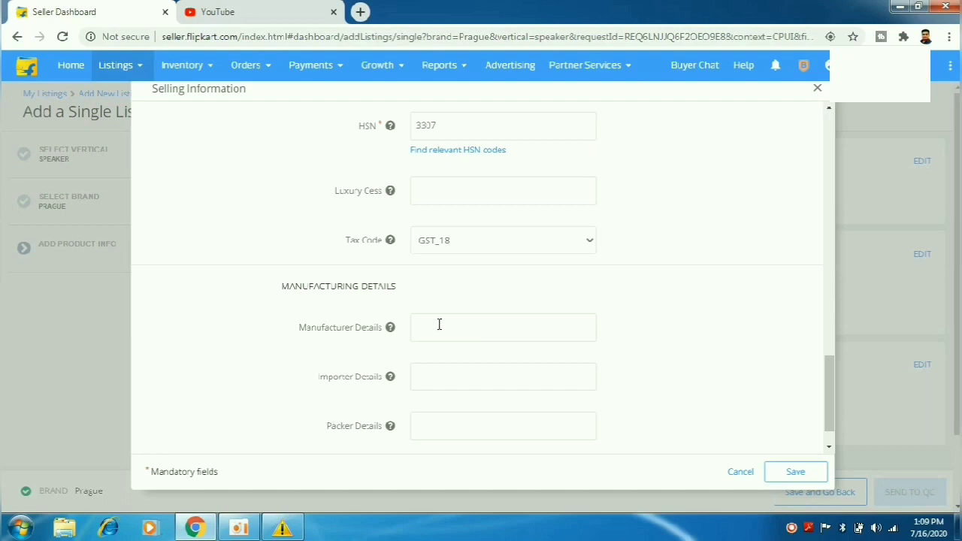
mouse_move(384, 329)
drag(828, 396, 828, 464)
click(813, 471)
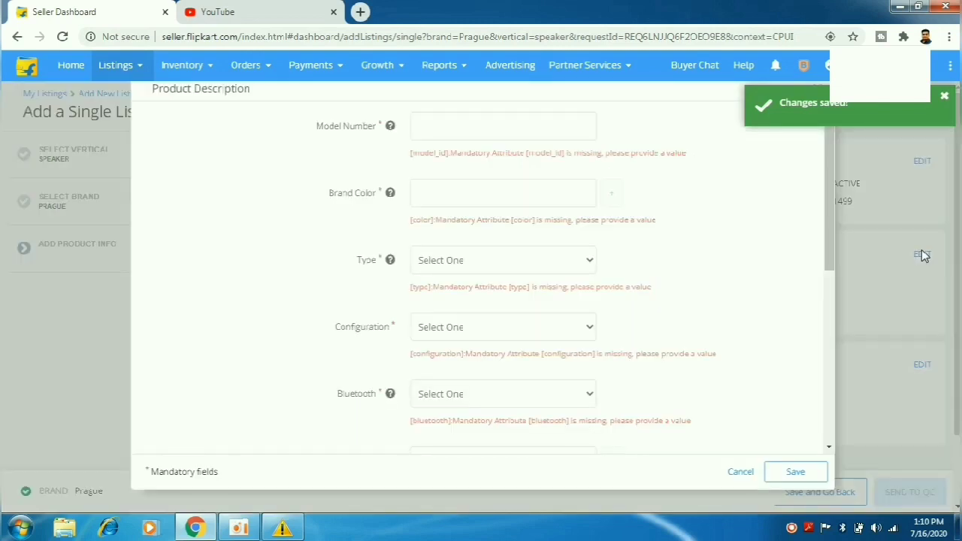
In the product description, enter the model number "Wireless bluetooth speaker" and the brand color black
click(544, 133)
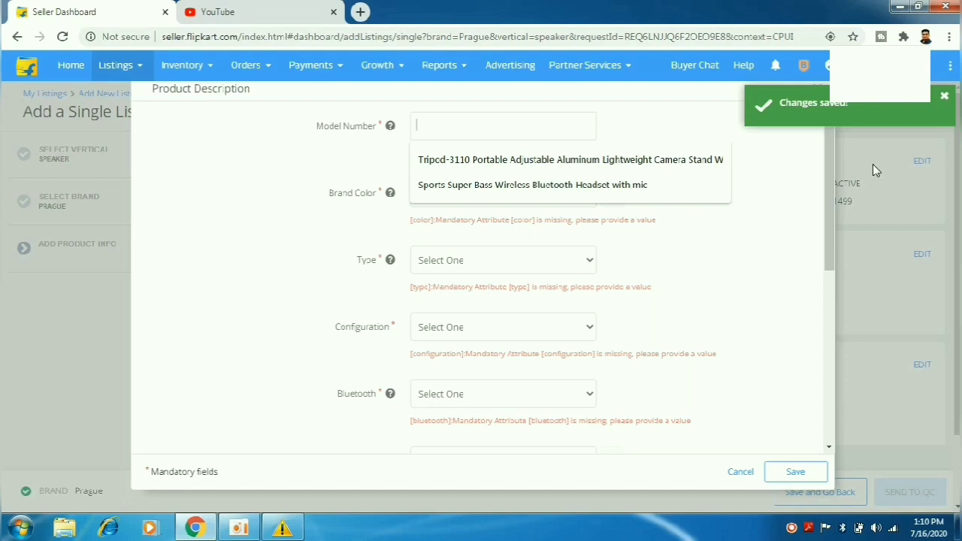
click(828, 188)
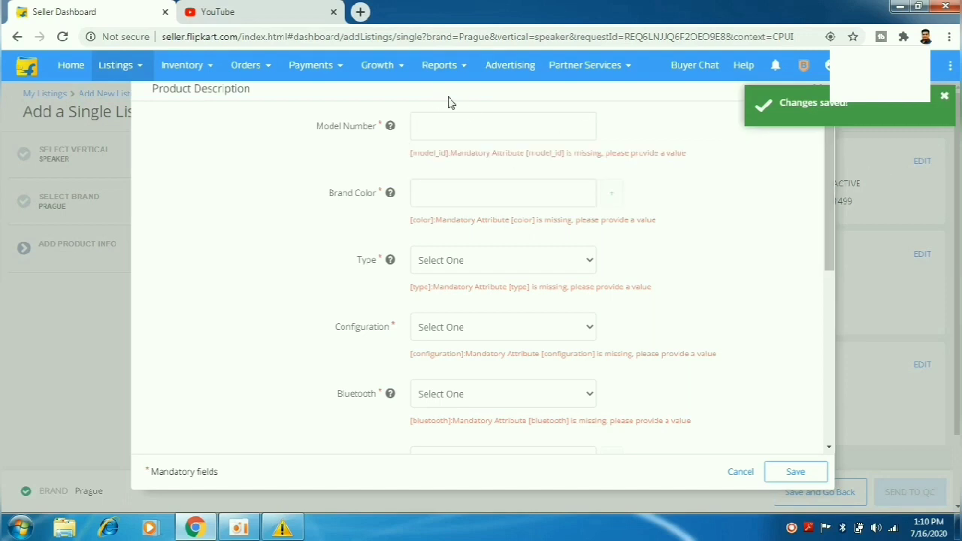
click(472, 120)
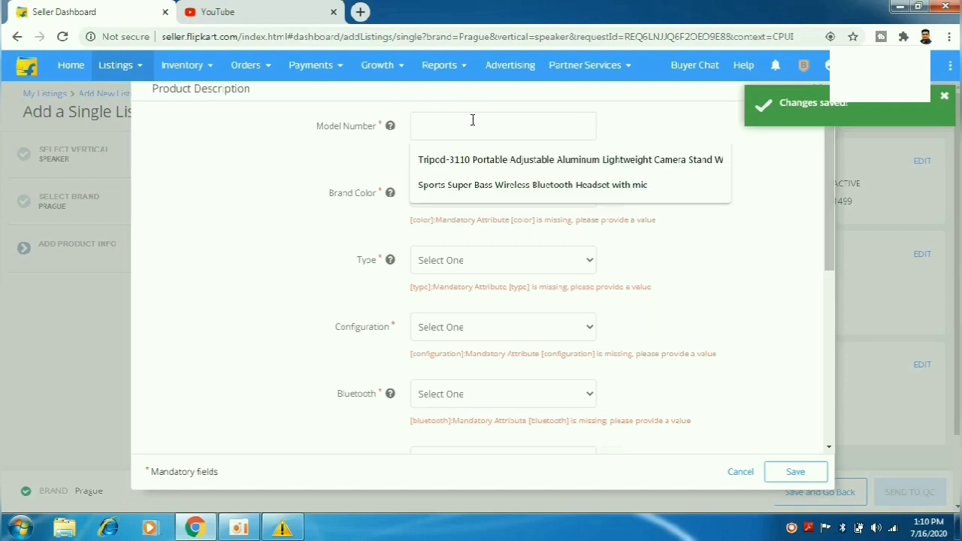
text(W)
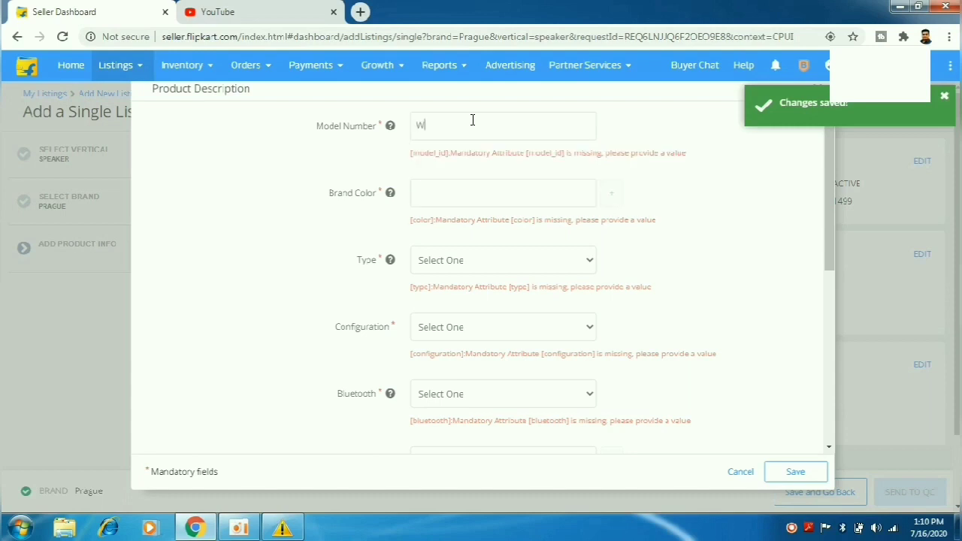
text(ireless bluetooth speaker)
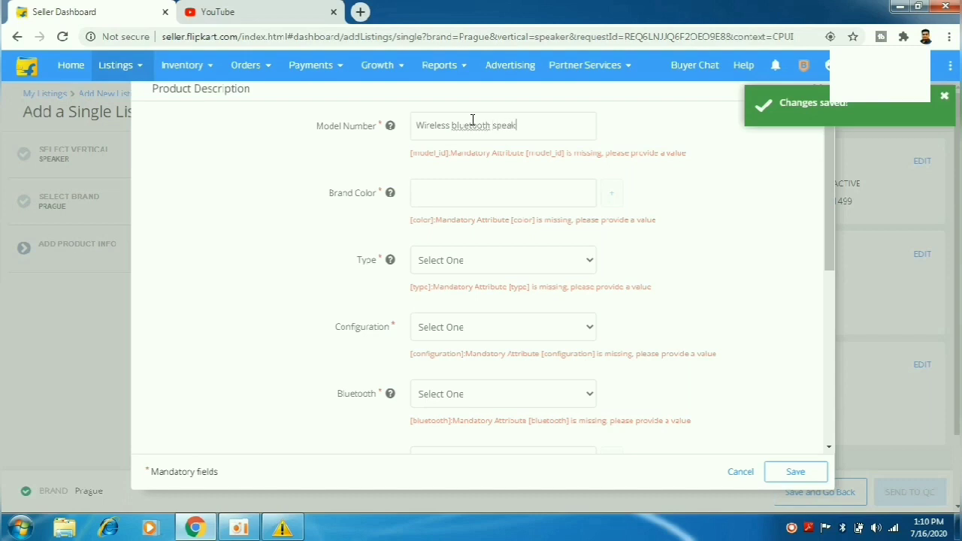
click(465, 197)
click(456, 223)
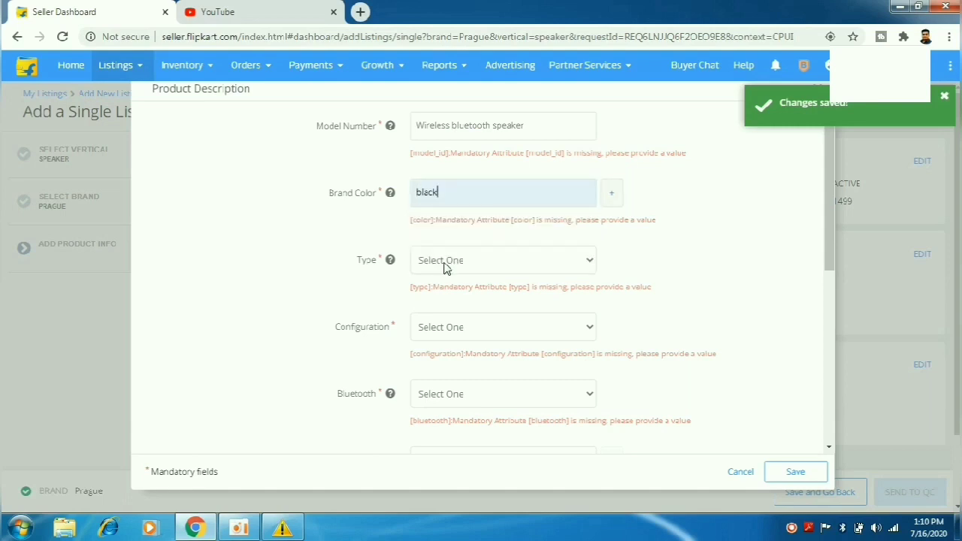
Set the speaker type to Mobile/Tablet Speaker, the configuration to 4.1 and Bluetooth to Yes
click(443, 265)
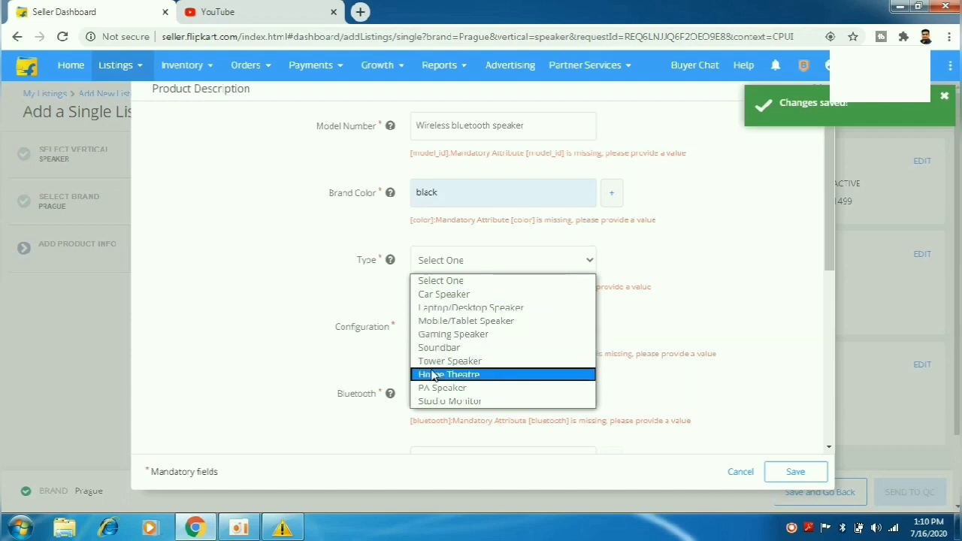
click(447, 324)
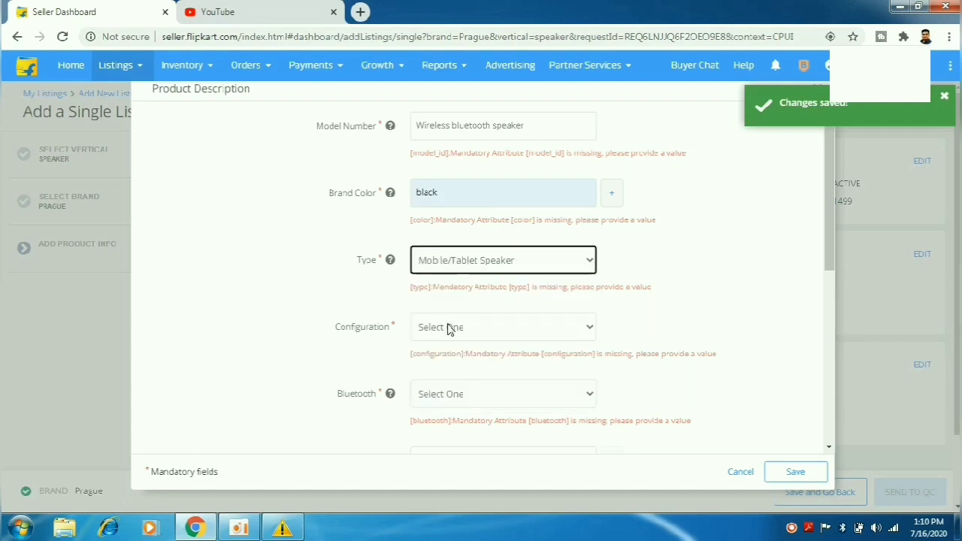
click(449, 328)
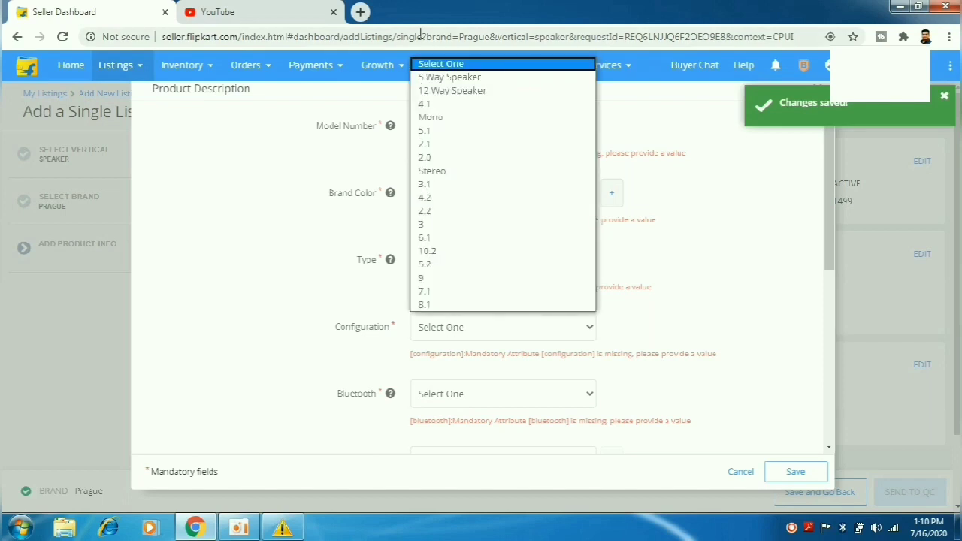
click(425, 103)
click(491, 405)
click(463, 430)
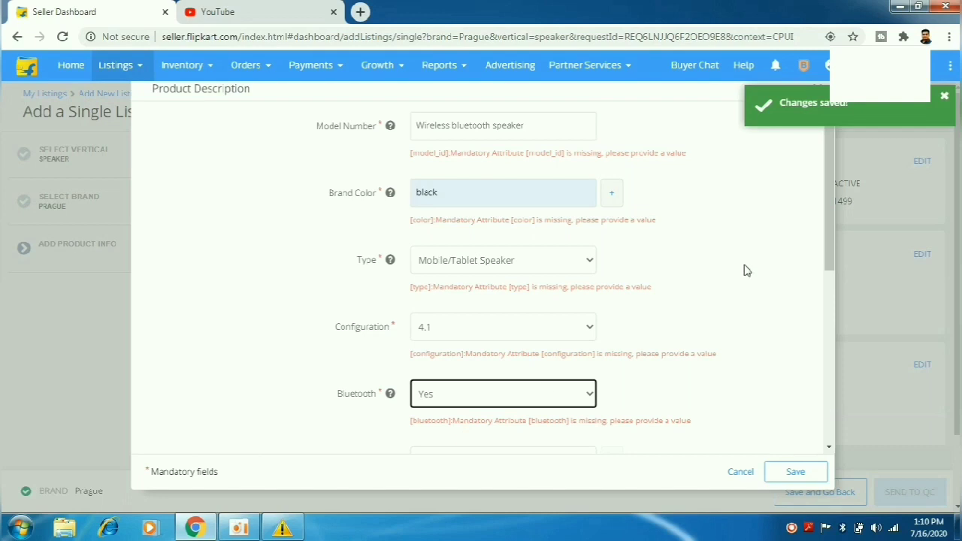
Set the product color to Black and the RMS power output to 10 W
drag(828, 228, 832, 299)
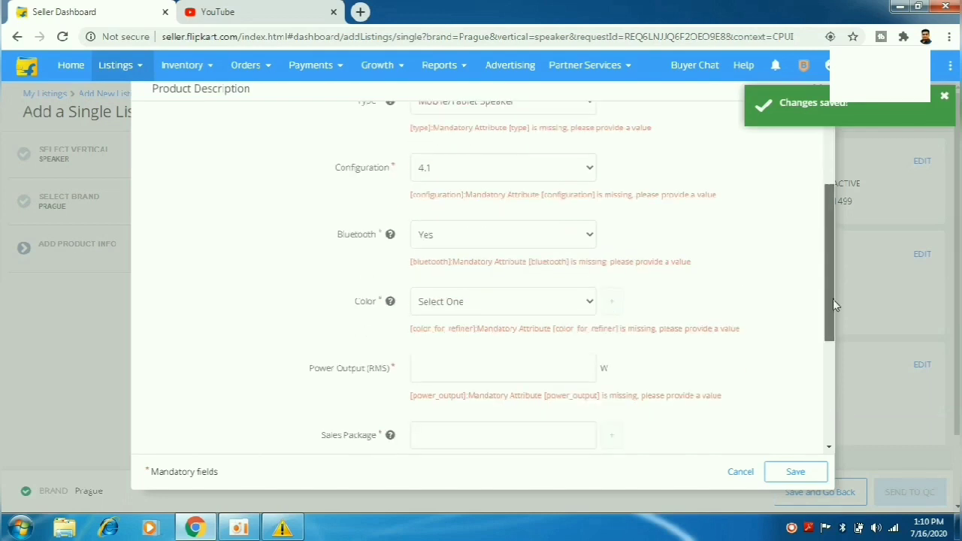
click(553, 301)
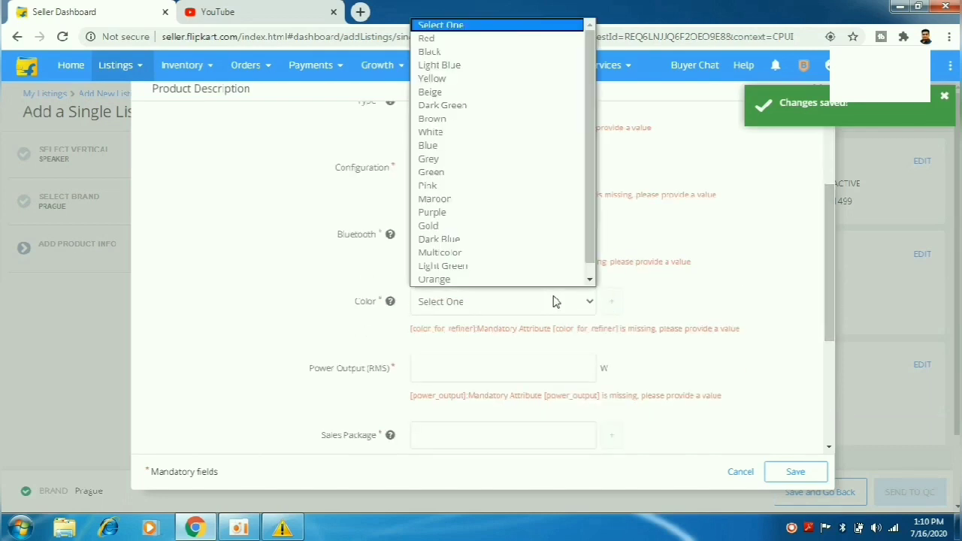
click(456, 53)
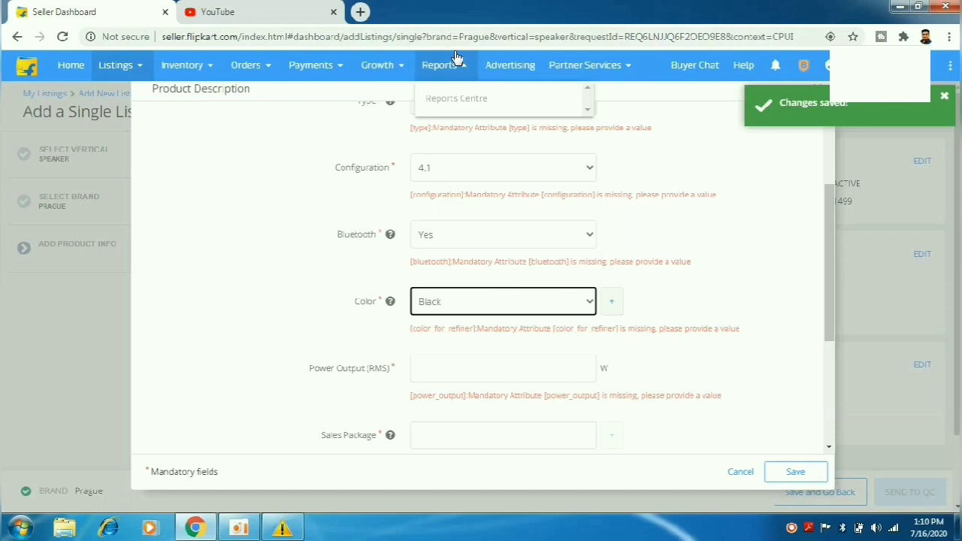
click(456, 368)
text(10)
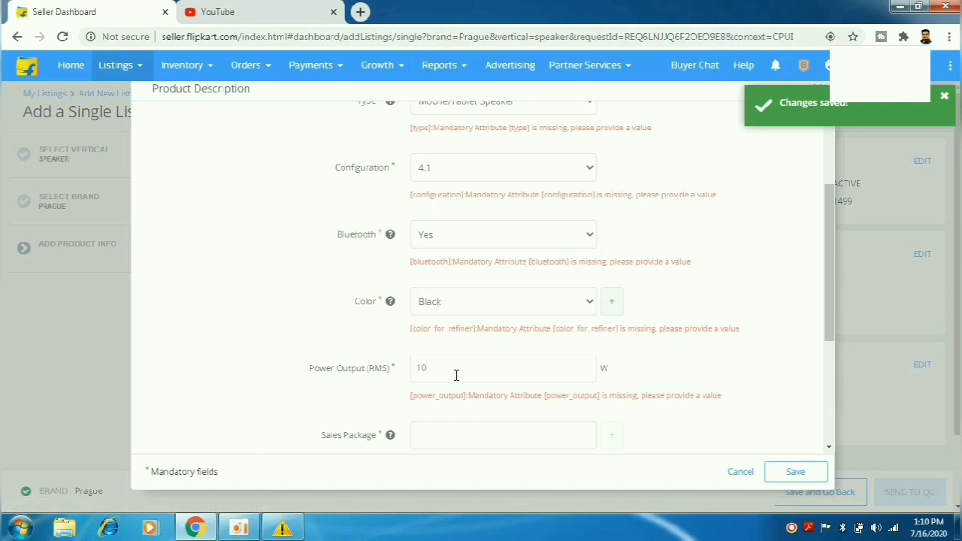
Enter "1 bluetooth speaker with power cable" as the sales package
drag(837, 334, 839, 387)
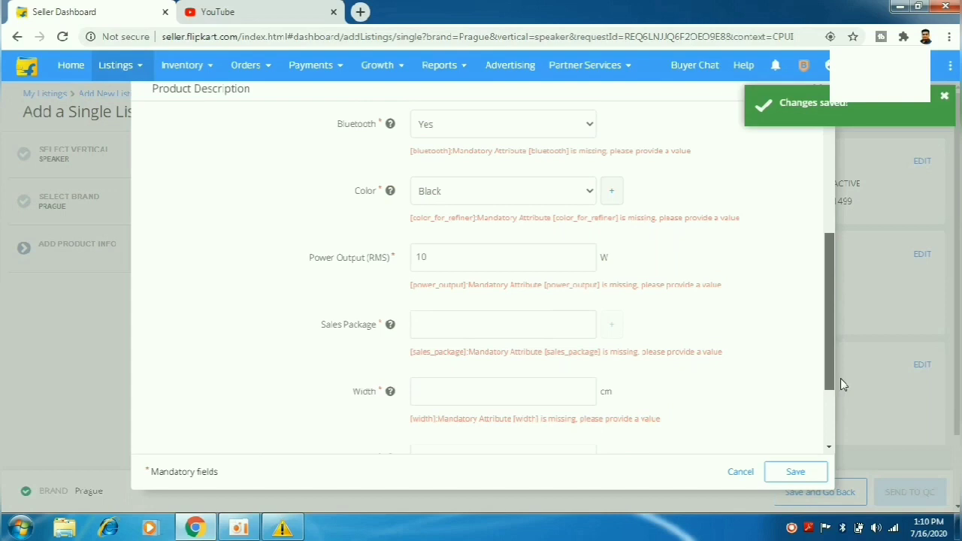
click(510, 334)
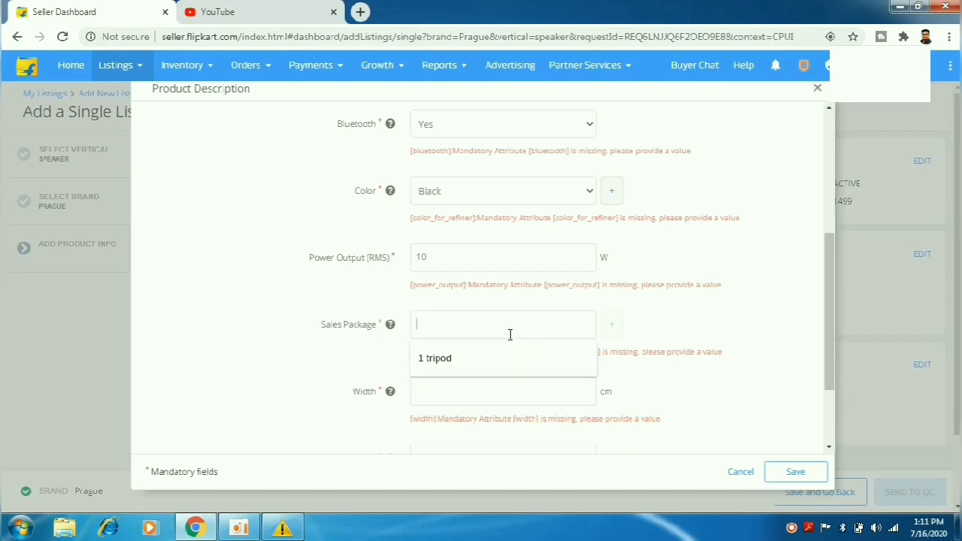
text(1 blu)
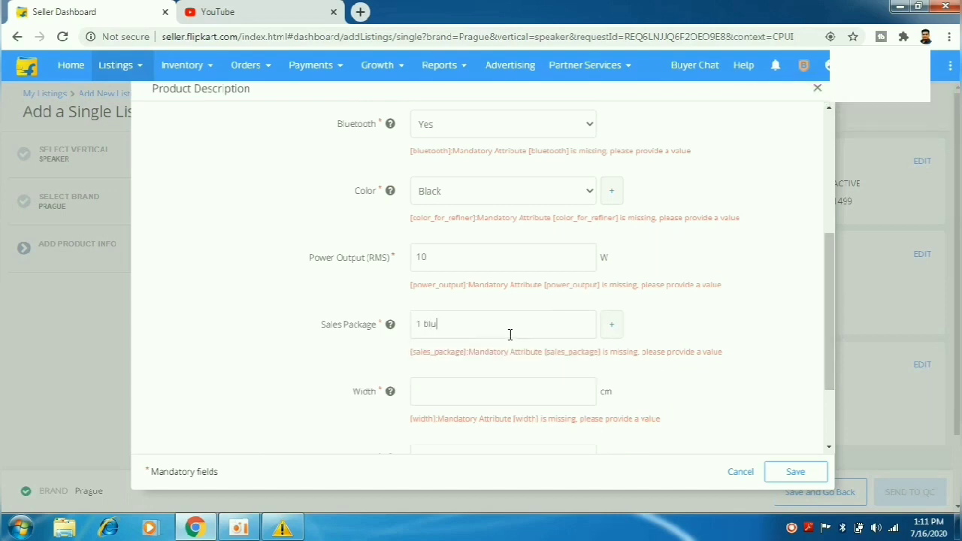
text(etooth speaker wit)
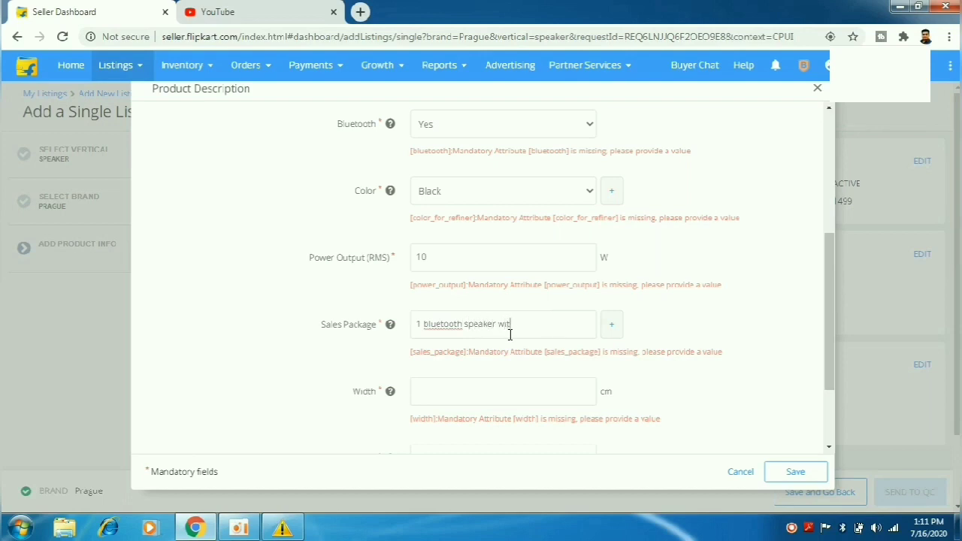
text(h power cable)
Enter a product width of 20 cm, height of 12 cm and depth of 15 cm, and save the product description
click(831, 296)
drag(831, 295, 826, 341)
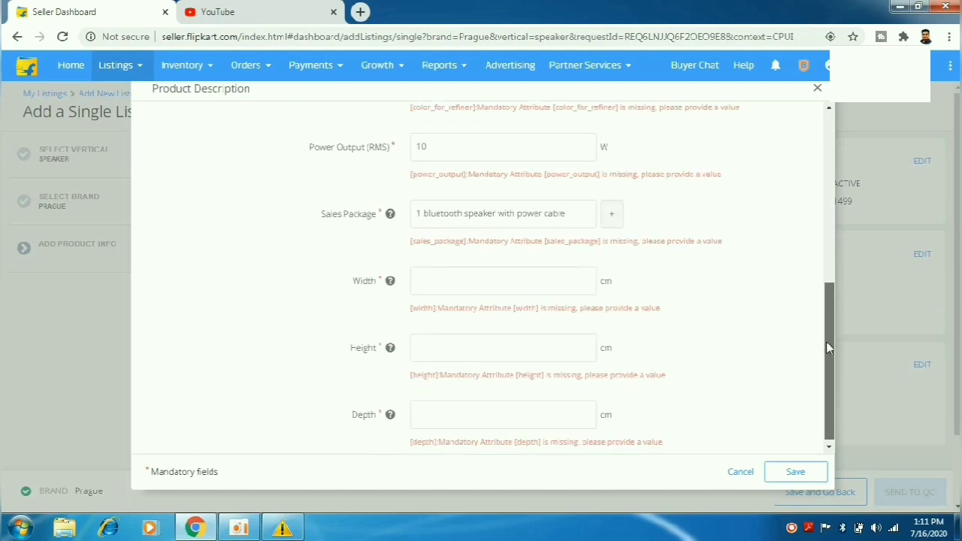
click(518, 277)
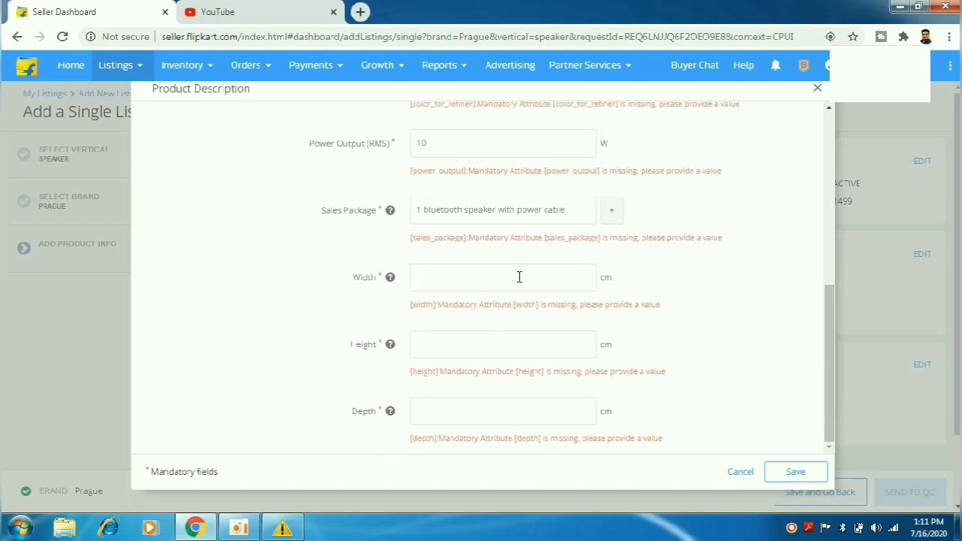
text(20)
key(Tab)
text(12)
key(Tab)
text(15)
click(794, 471)
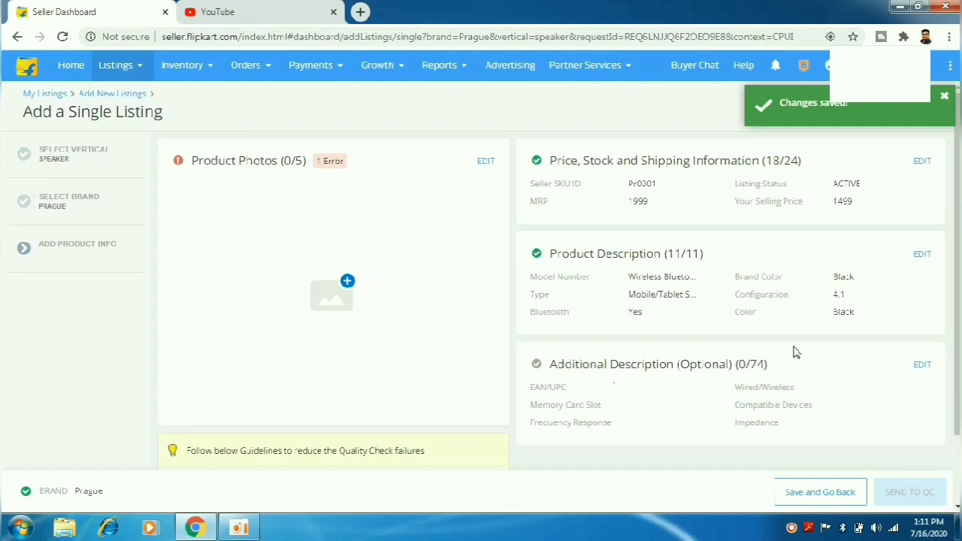
Look through the optional additional description fields and close them without entering anything
click(923, 365)
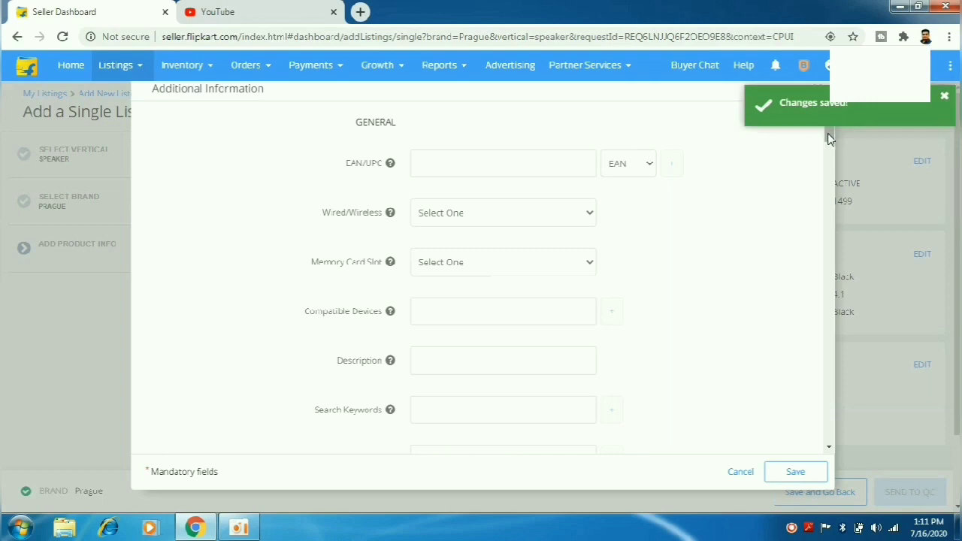
scroll(828, 139, down, 1)
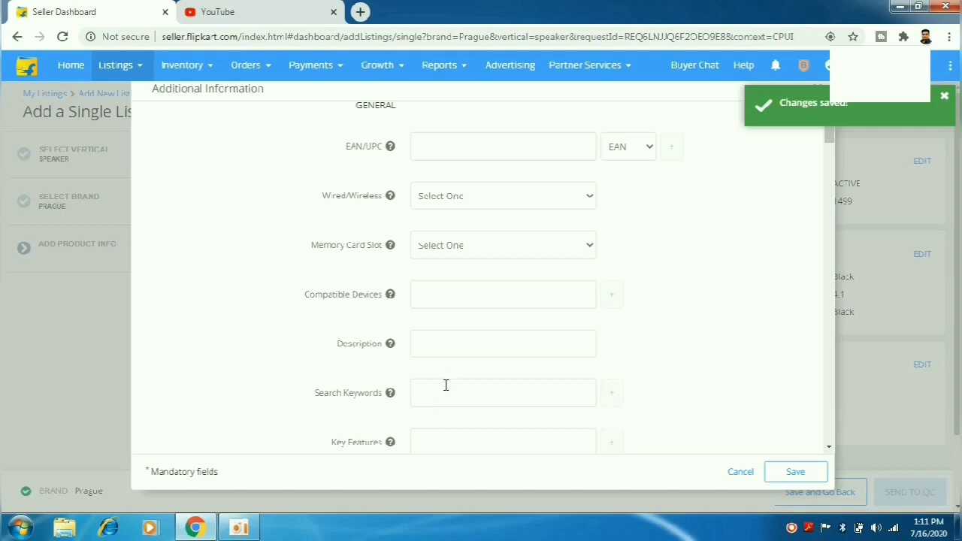
click(740, 472)
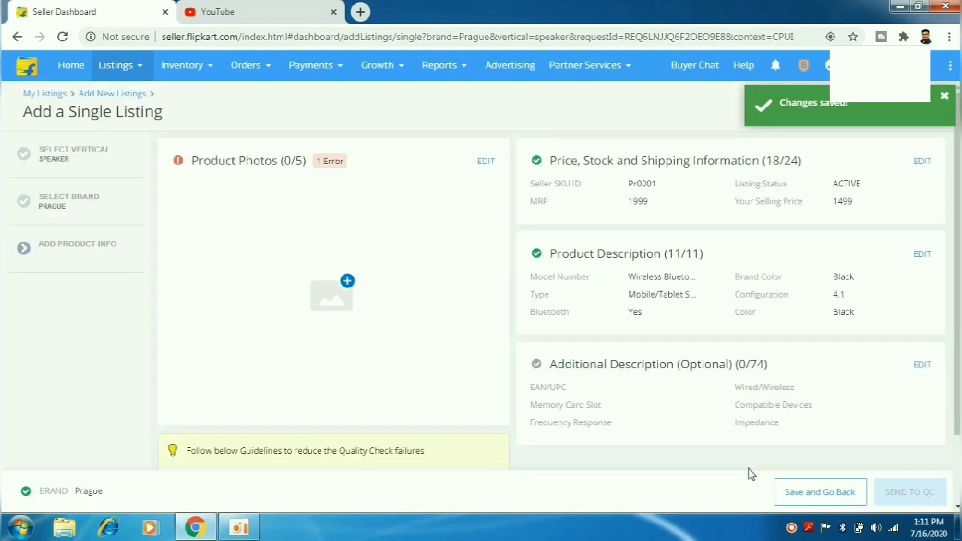
Upload the photo of the black cylindrical speaker with a strap from Local Disk (E:) as the front view image
click(348, 283)
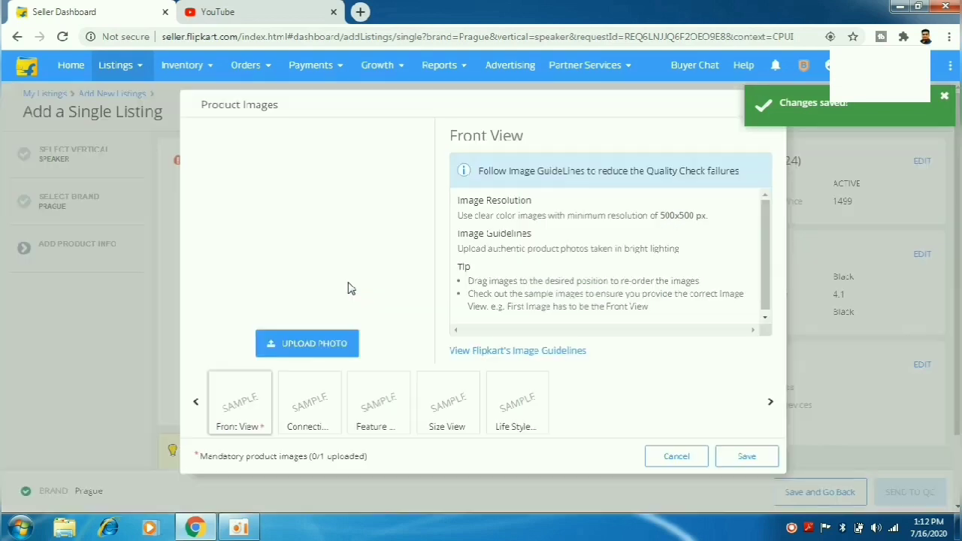
click(312, 344)
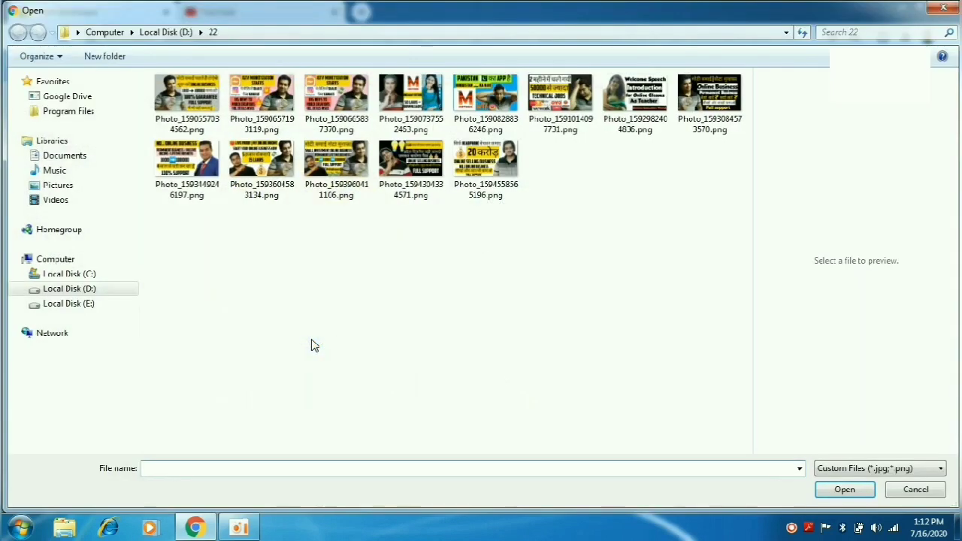
click(72, 306)
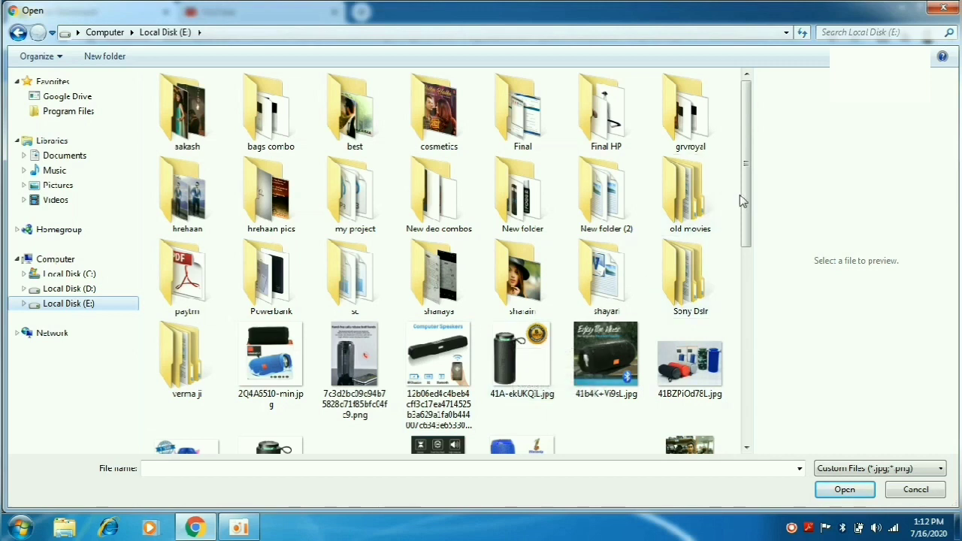
drag(752, 203, 749, 226)
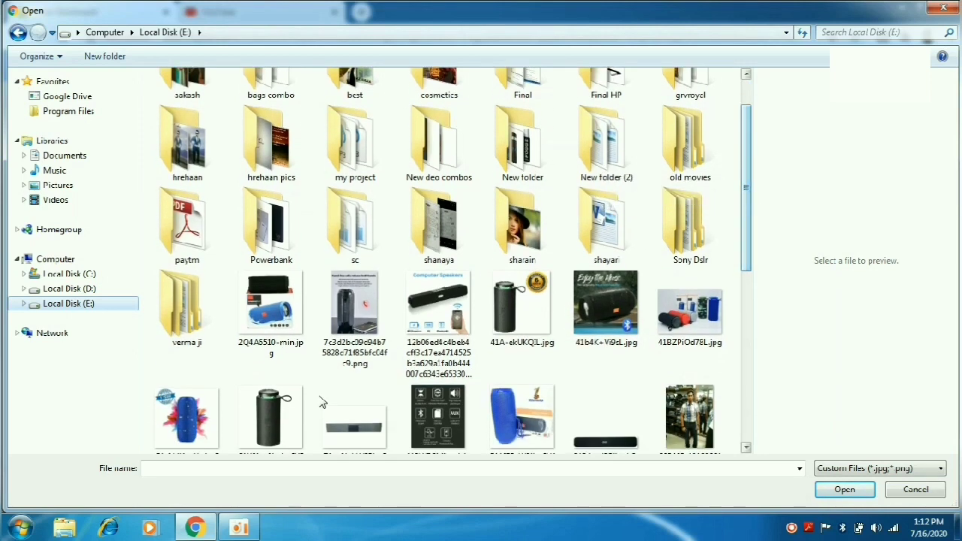
double_click(272, 414)
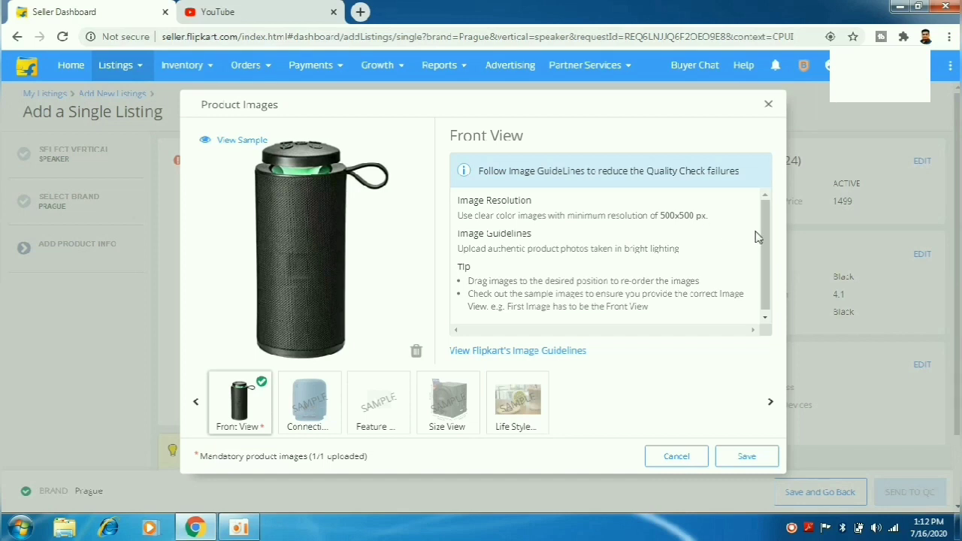
Save the product images and send the speaker listing for quality check
click(747, 459)
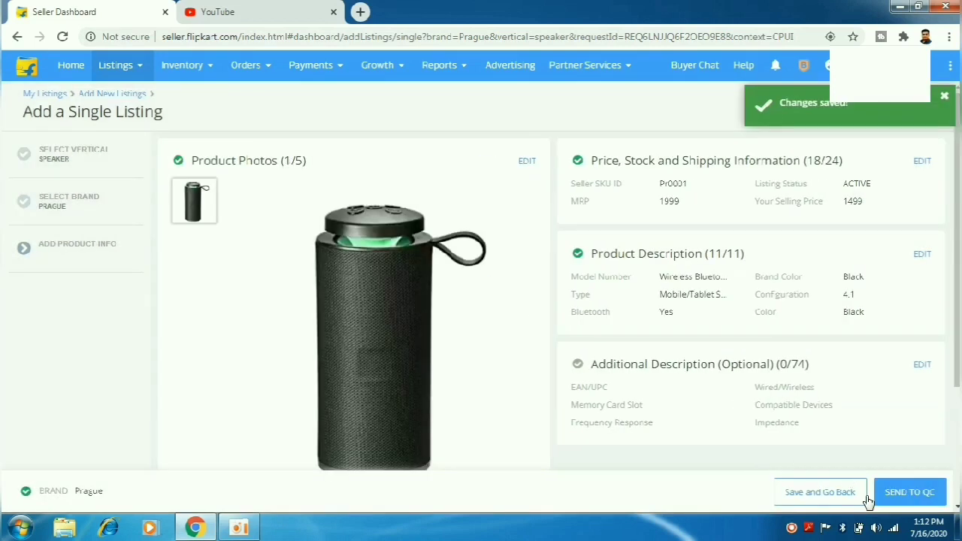
click(911, 494)
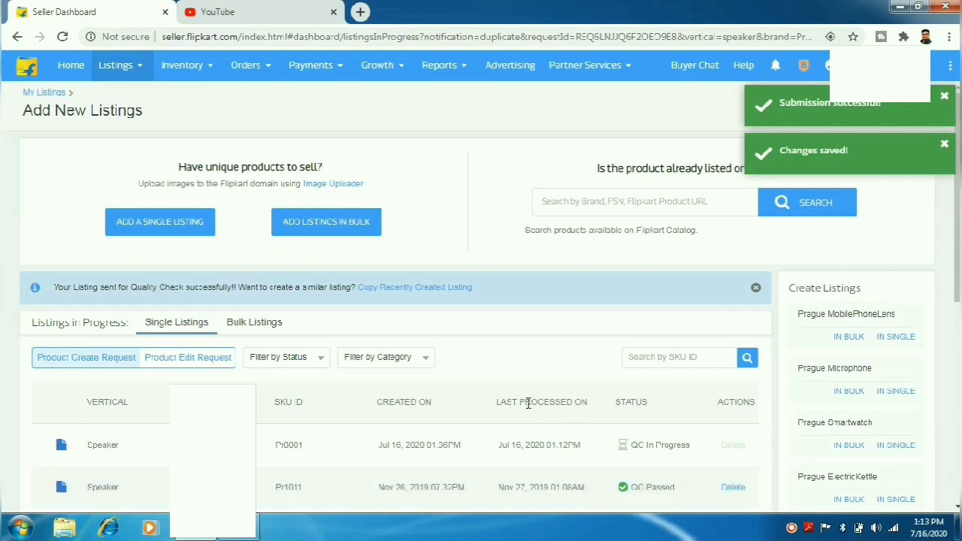
Search the existing Flipkart catalog for "Axe deo" and choose to sell in the Deodorants category
click(620, 208)
text(Axe de)
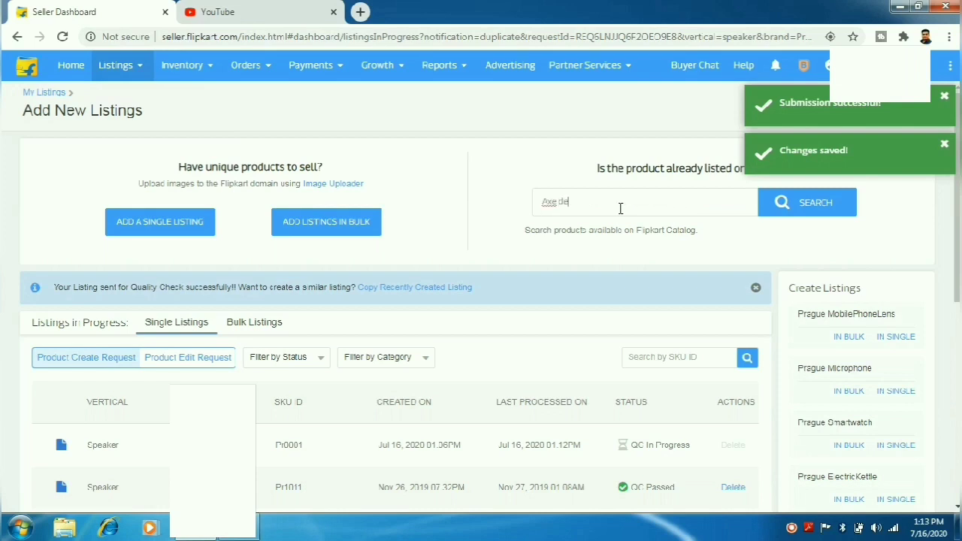
text(d)
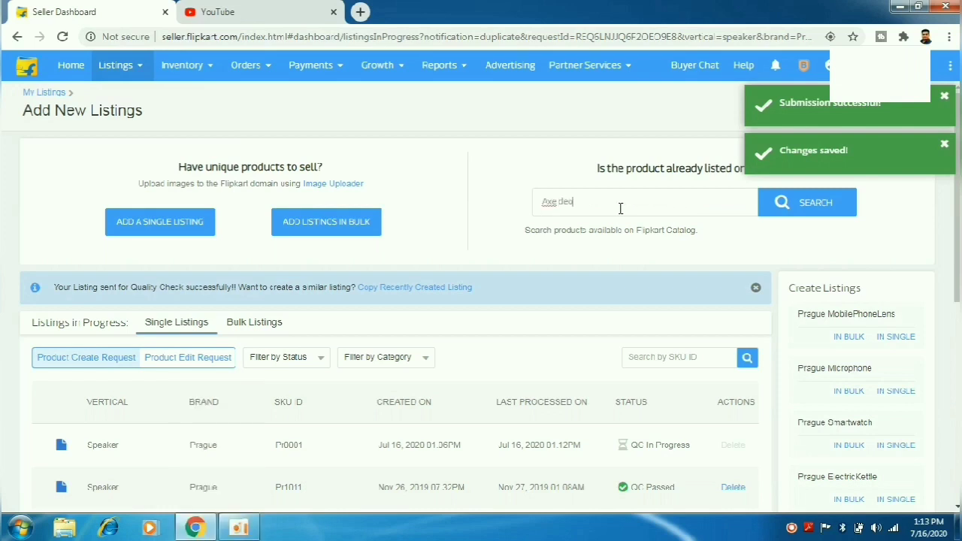
click(801, 205)
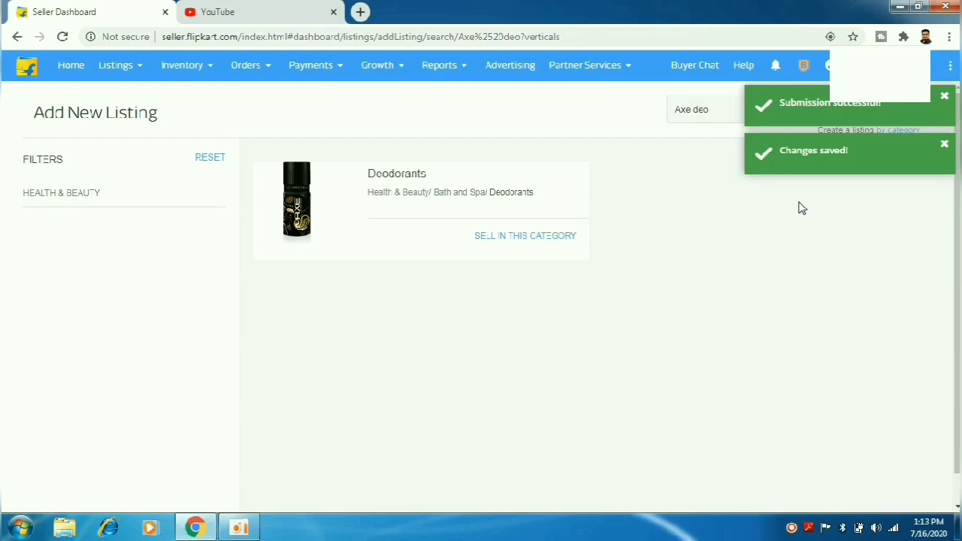
click(569, 242)
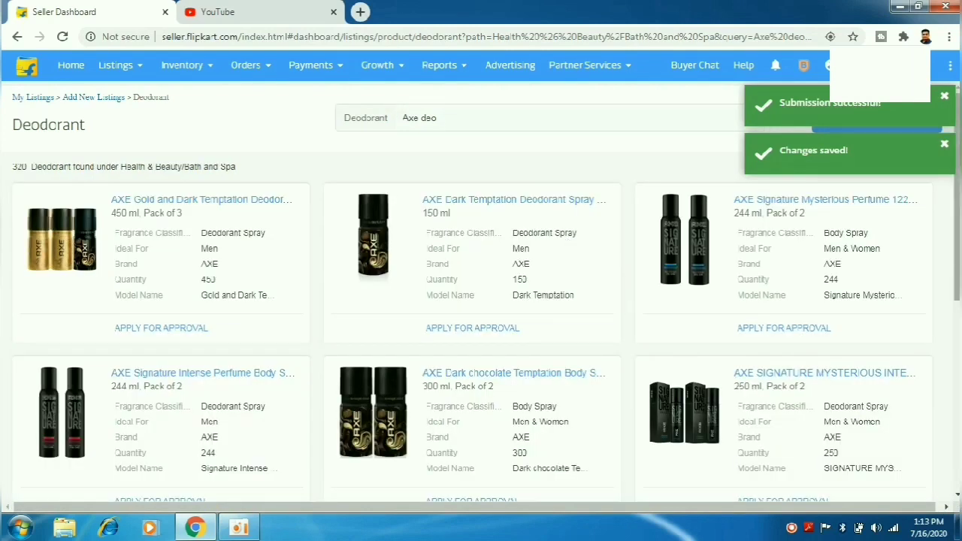
Browse the deodorant search results and open the brand approval application for the 450 ml AXE Gold and Dark Temptation pack of 3
scroll(956, 256, down, 2)
scroll(481, 300, down, 2)
scroll(314, 157, up, 3)
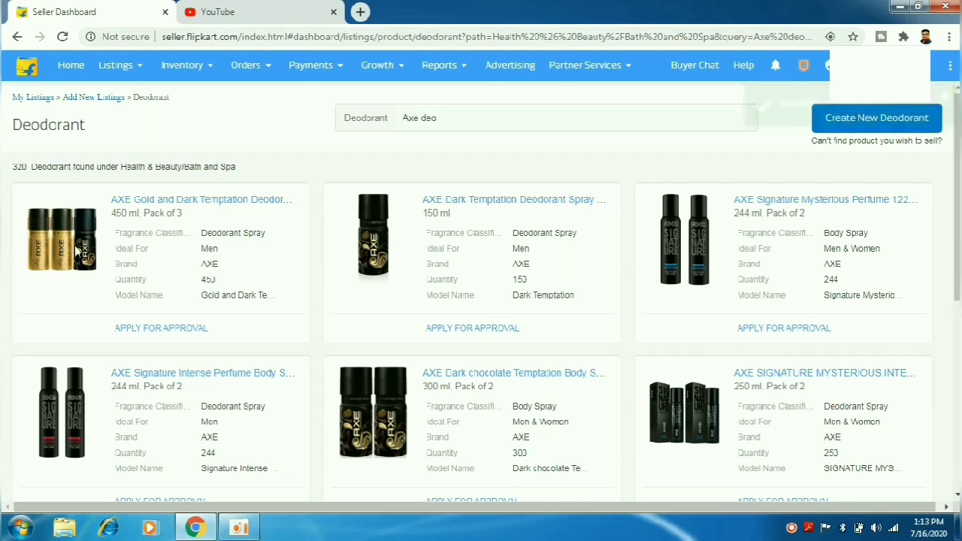
click(165, 332)
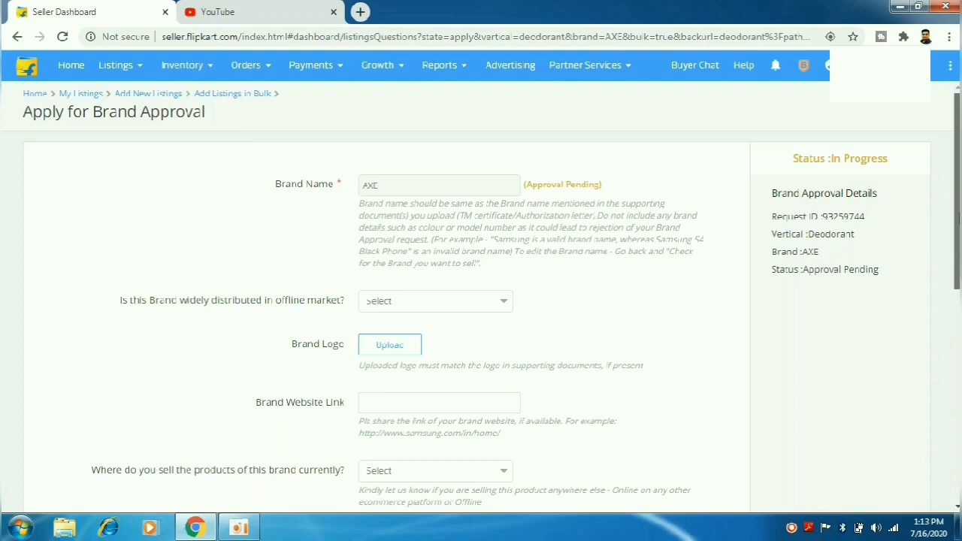
Examine the AXE brand approval form, including its required documents and document type options, and dismiss the Windows color scheme prompt
scroll(957, 226, down, 1)
drag(957, 248, 957, 334)
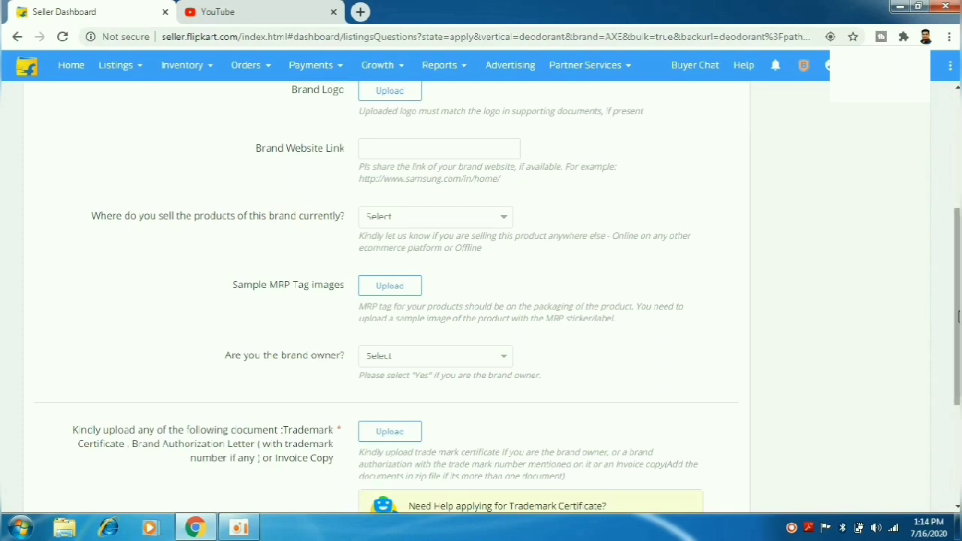
scroll(957, 316, down, 1)
scroll(766, 367, down, 1)
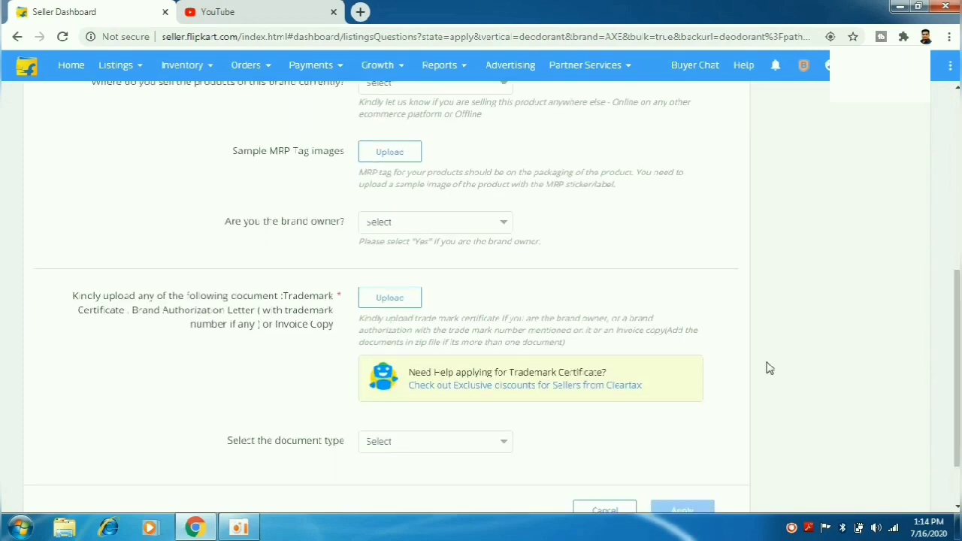
click(507, 445)
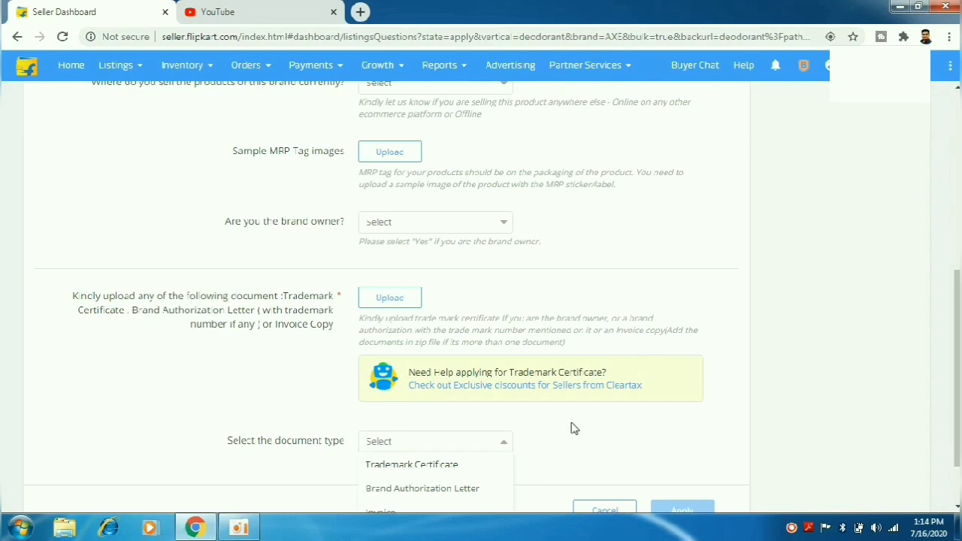
click(957, 327)
scroll(957, 327, down, 1)
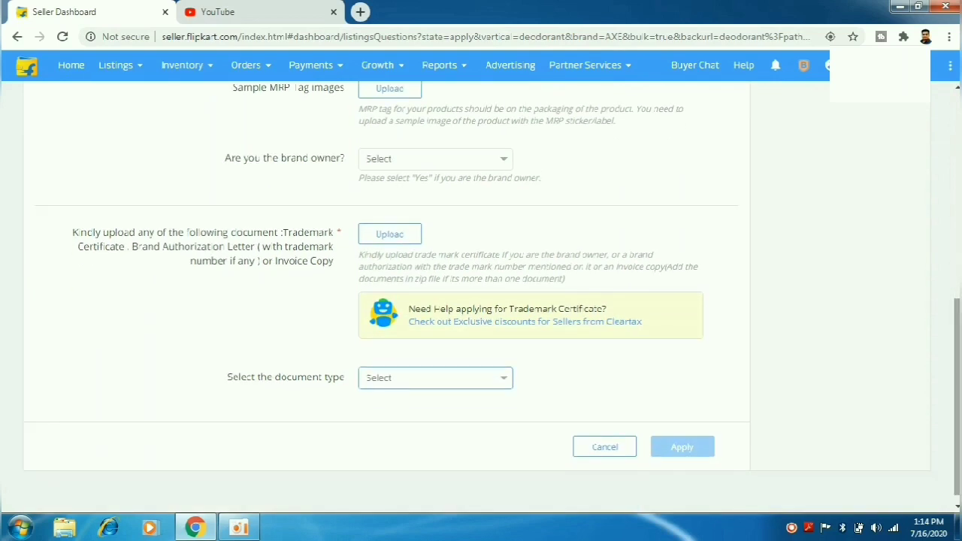
click(493, 383)
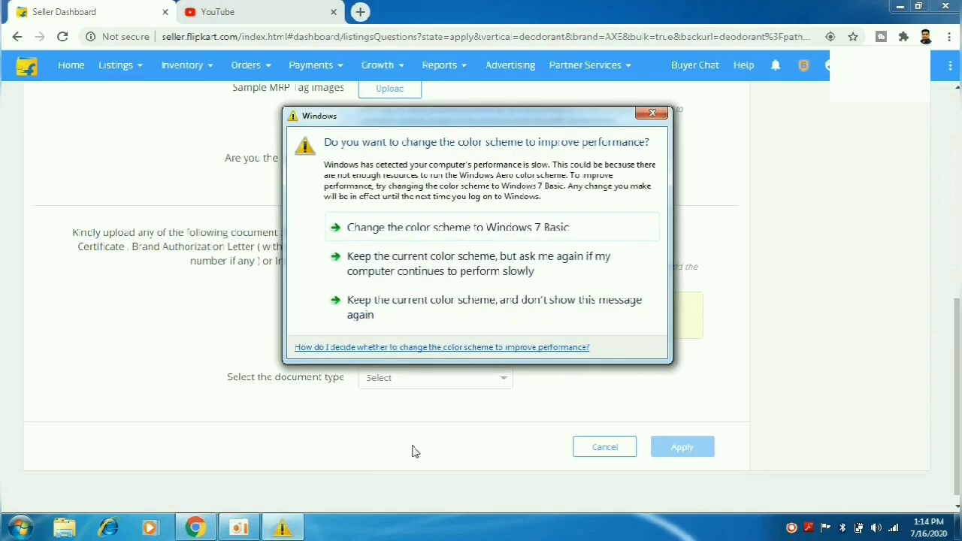
click(660, 113)
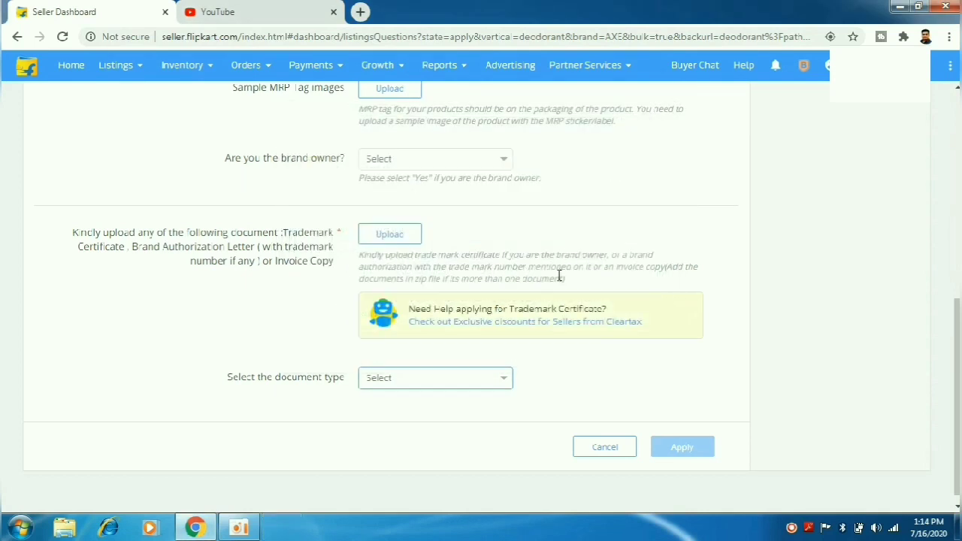
click(503, 384)
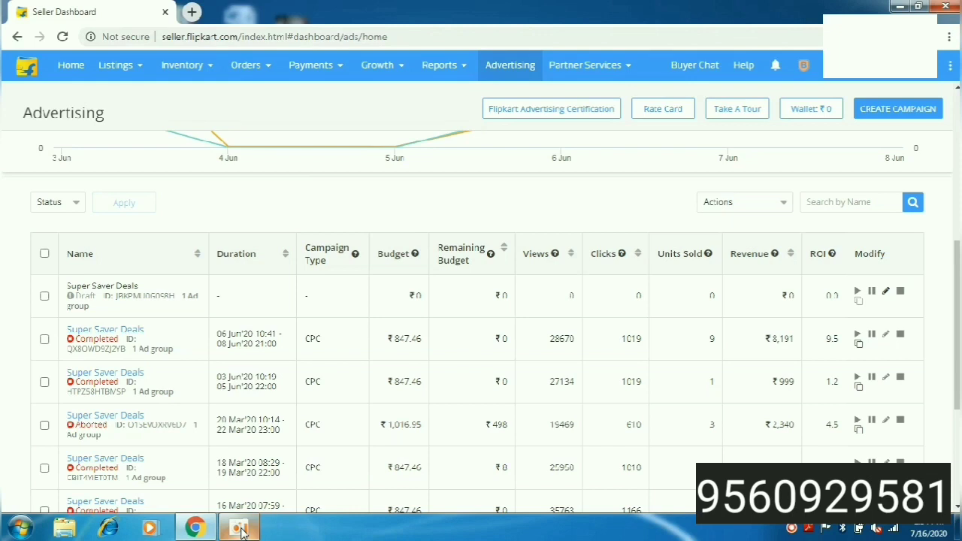
click(264, 67)
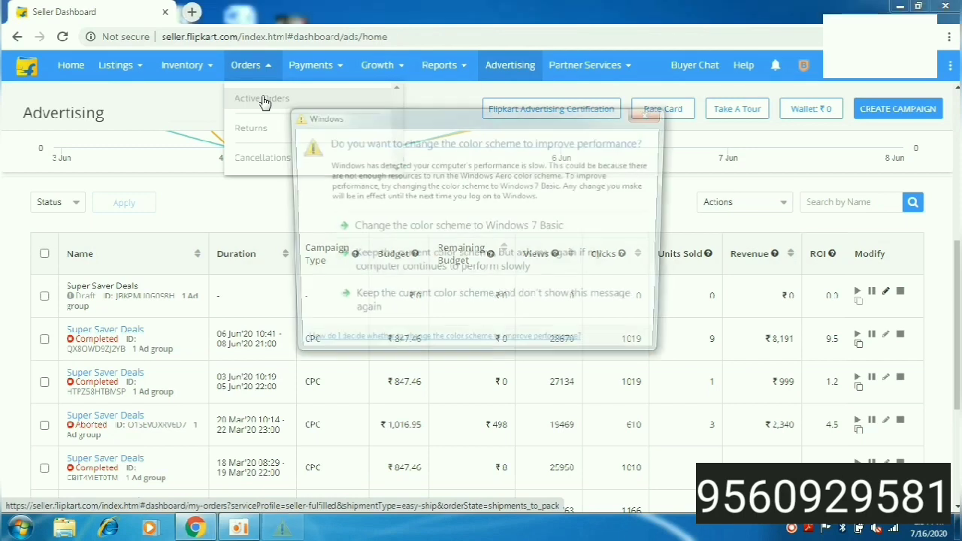
click(649, 114)
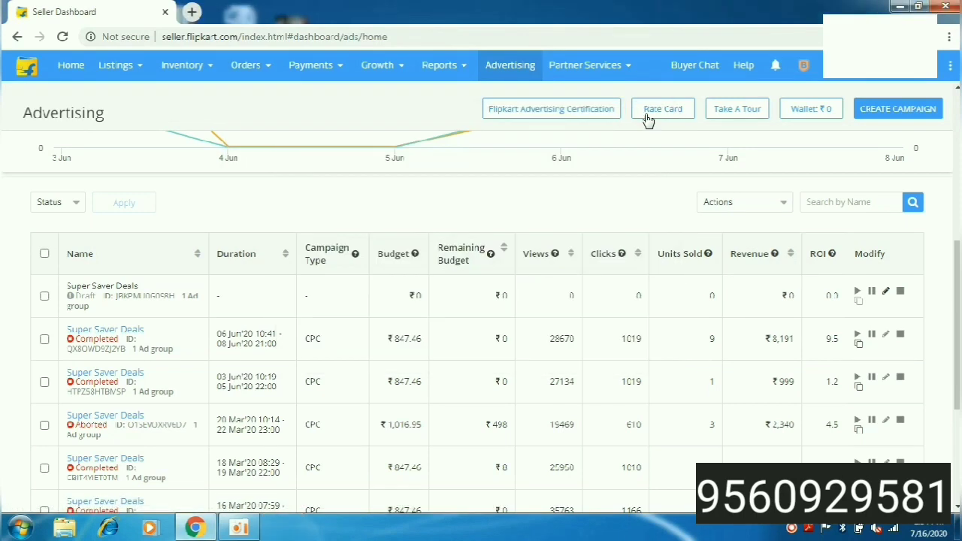
mouse_move(250, 70)
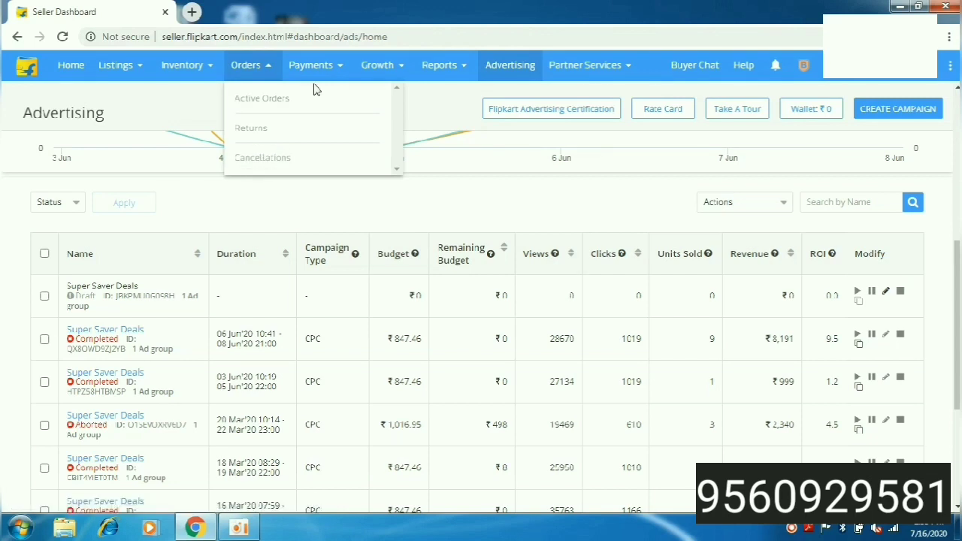
mouse_move(318, 66)
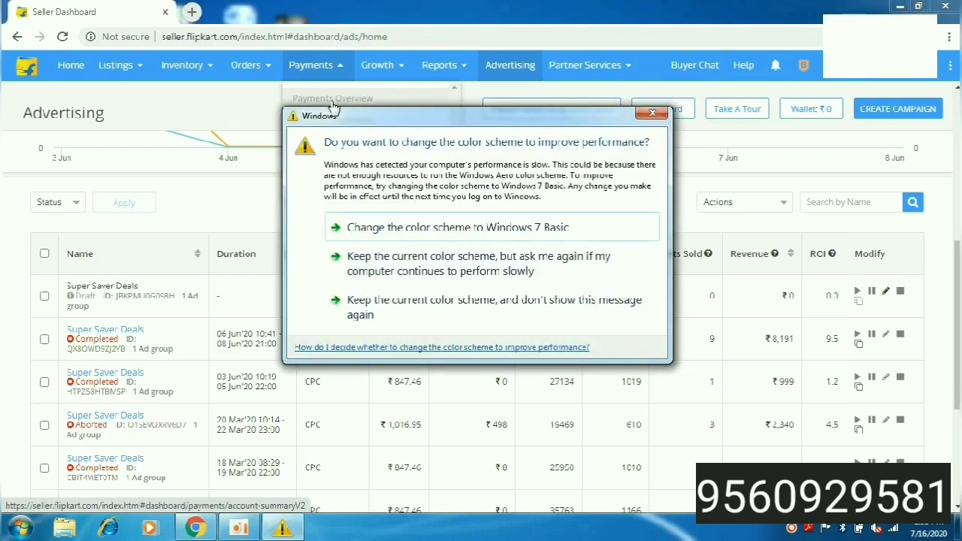
click(651, 114)
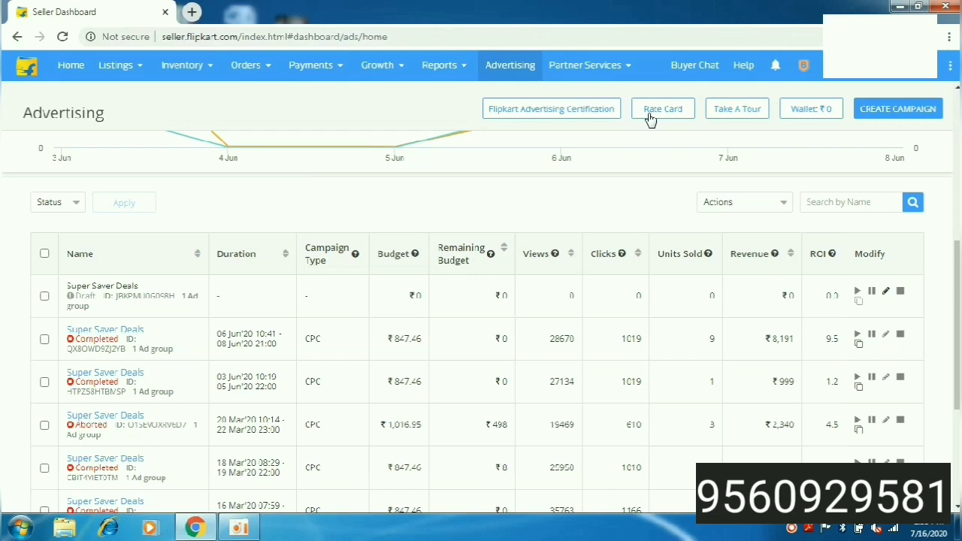
mouse_move(403, 65)
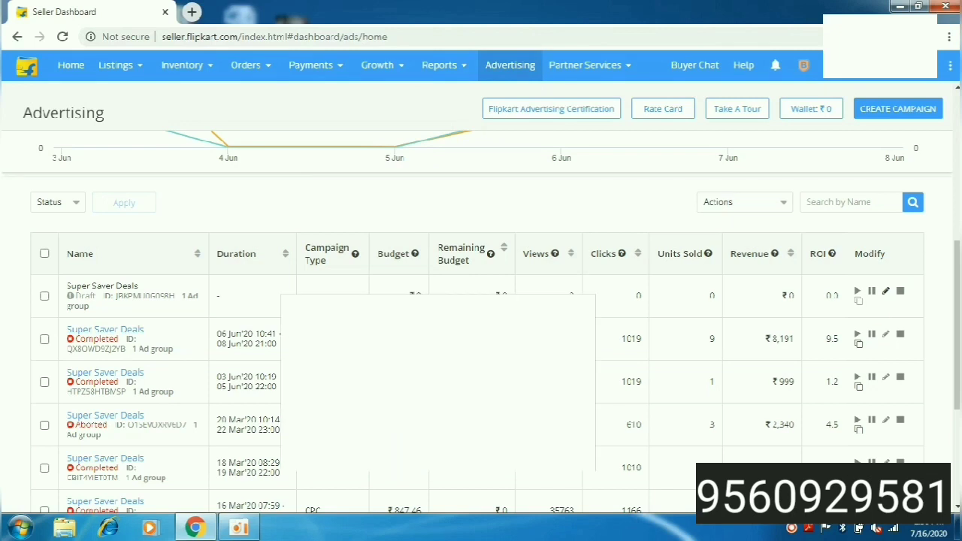
Create a new advertising campaign named "Super Saver Deals"
click(898, 111)
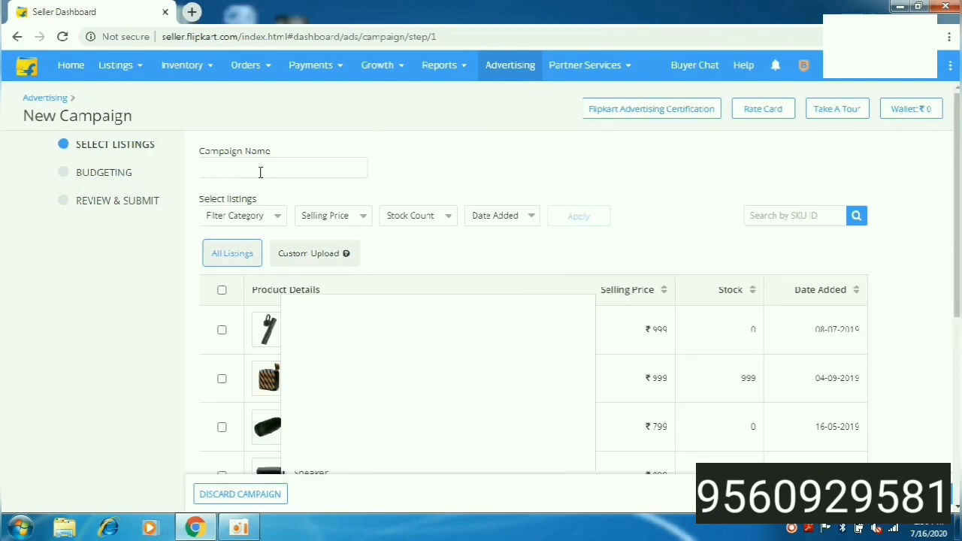
click(260, 172)
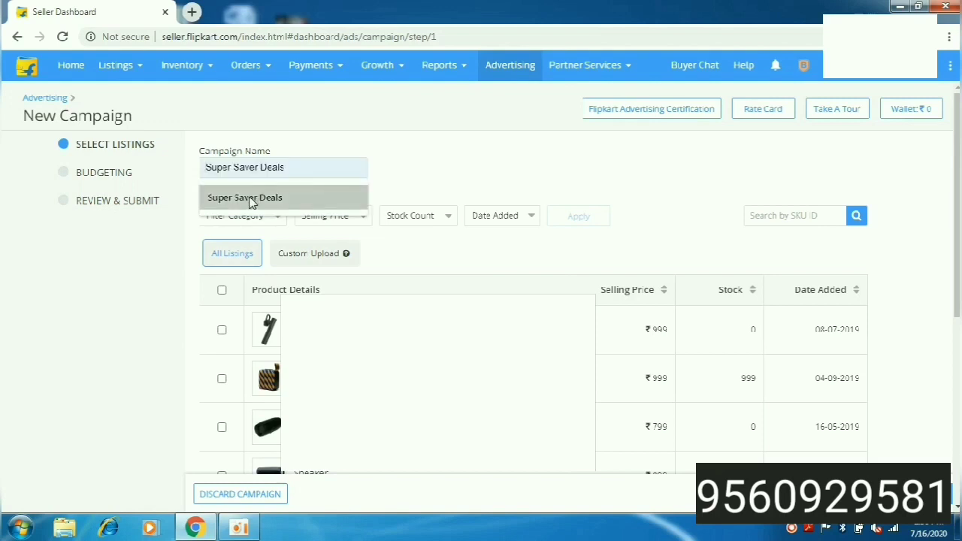
click(250, 199)
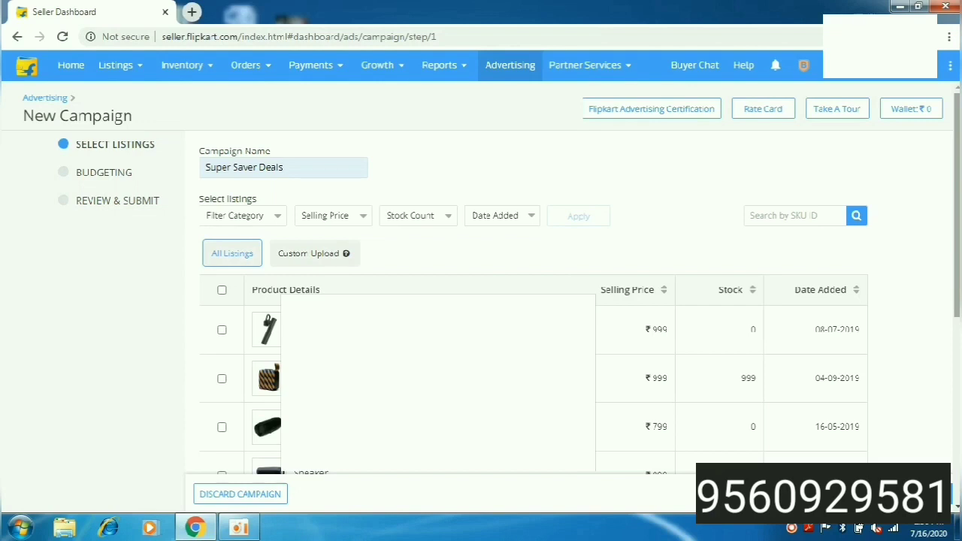
Choose only the ₹999 speaker listing with a stock of 999 for the campaign and continue to budgeting
mouse_move(957, 203)
mouse_down()
mouse_move(957, 270)
mouse_move(951, 221)
mouse_up()
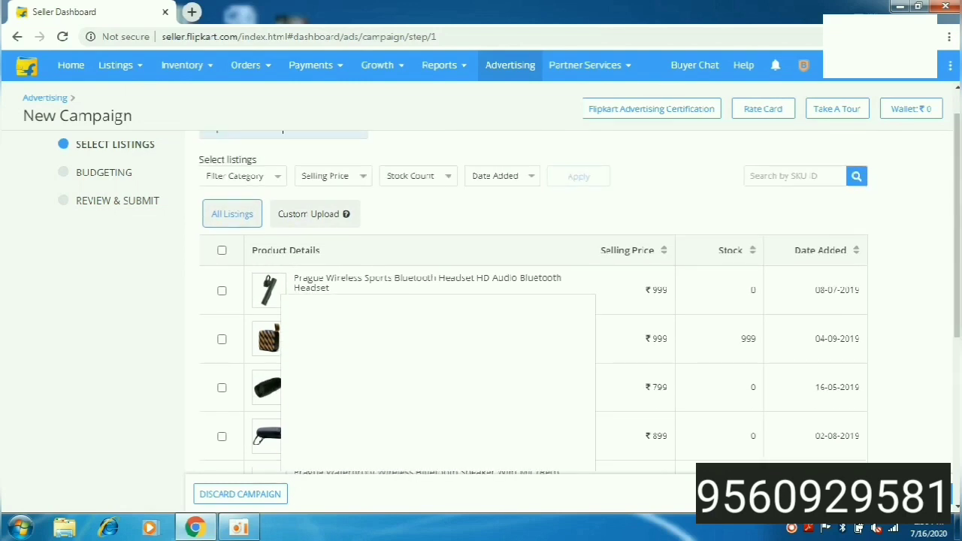
click(221, 290)
click(222, 341)
click(221, 291)
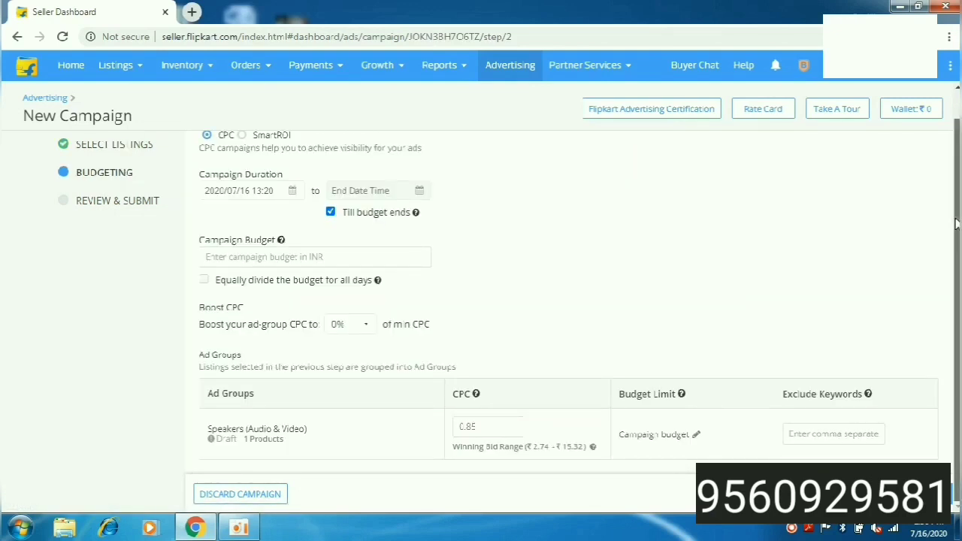
Dismiss the Windows color scheme prompt, turn off Till budget ends, and set the campaign's end to 2020/07/20 15:00
scroll(955, 223, up, 1)
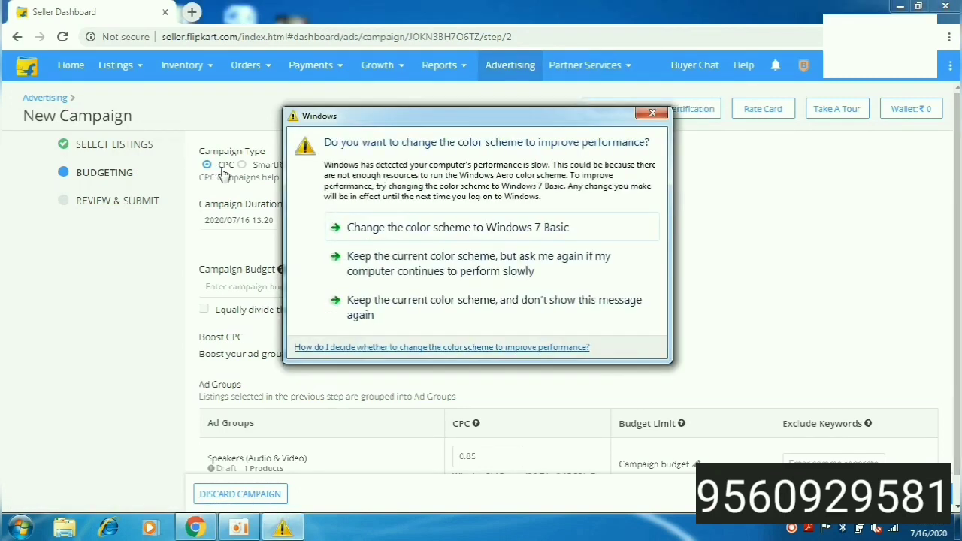
key(Escape)
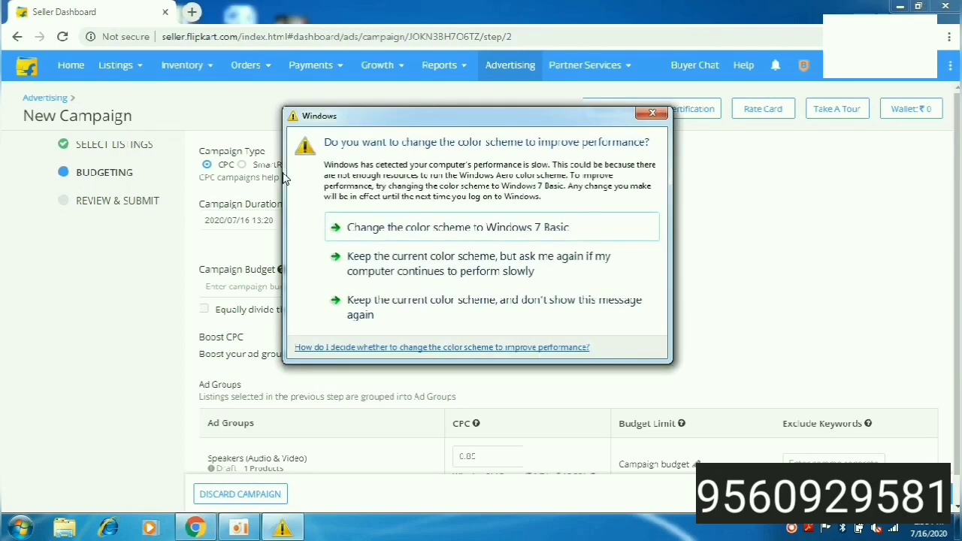
click(650, 115)
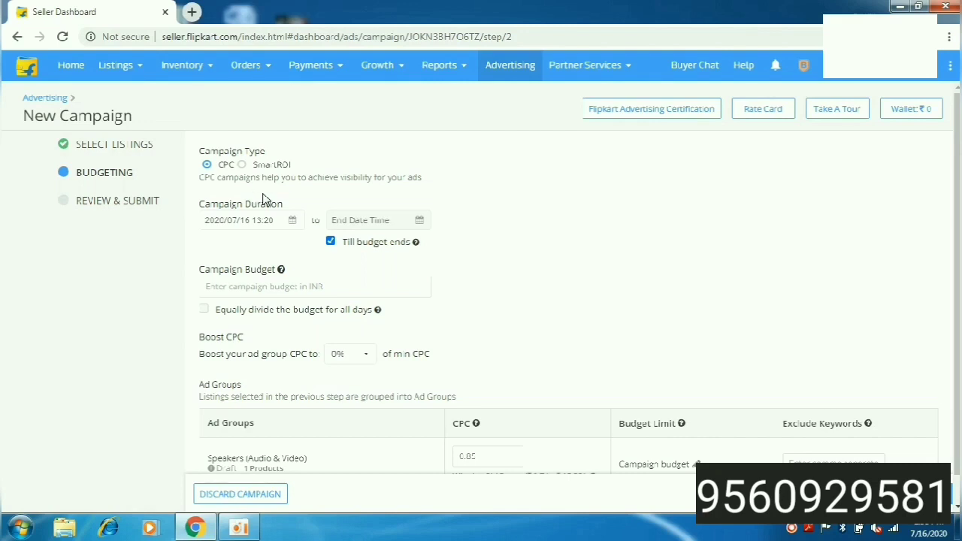
click(270, 218)
click(330, 241)
click(419, 224)
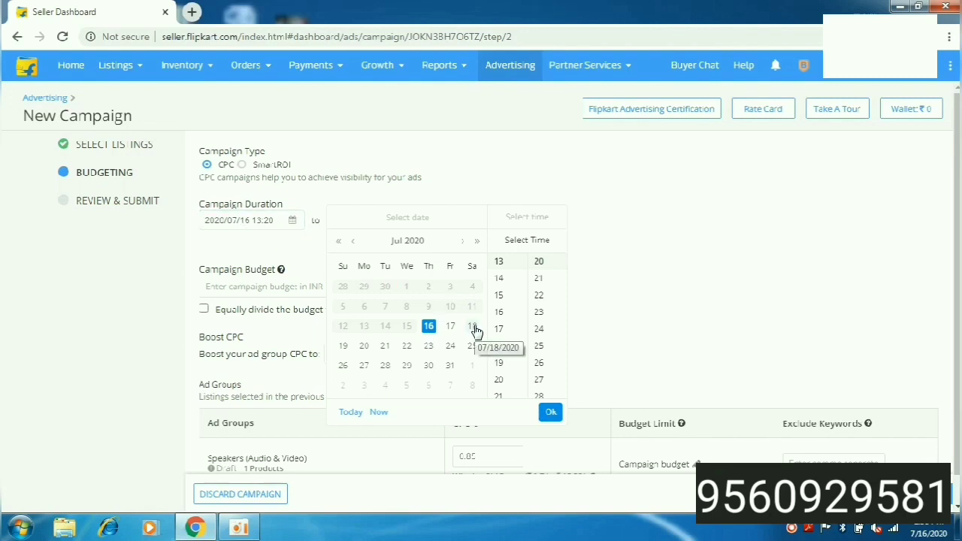
click(364, 347)
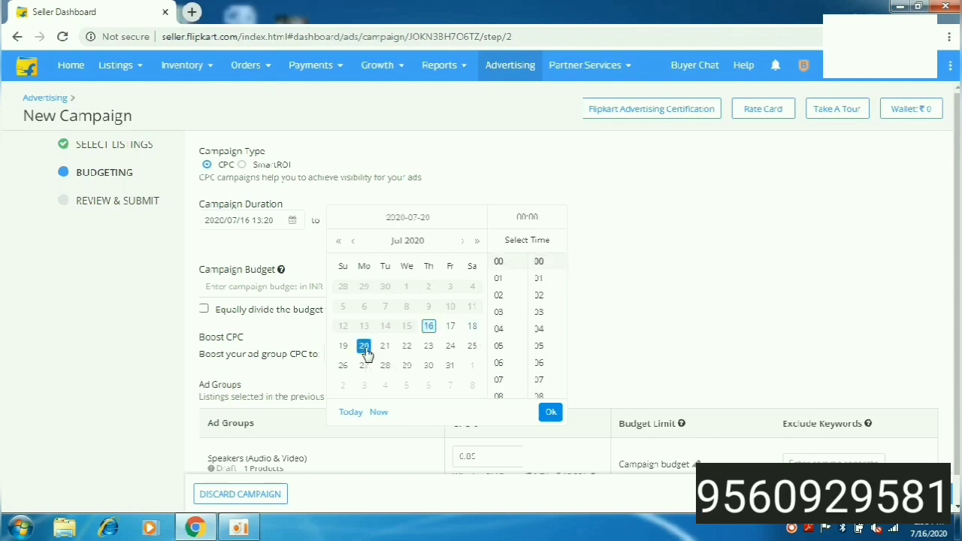
click(508, 388)
click(500, 385)
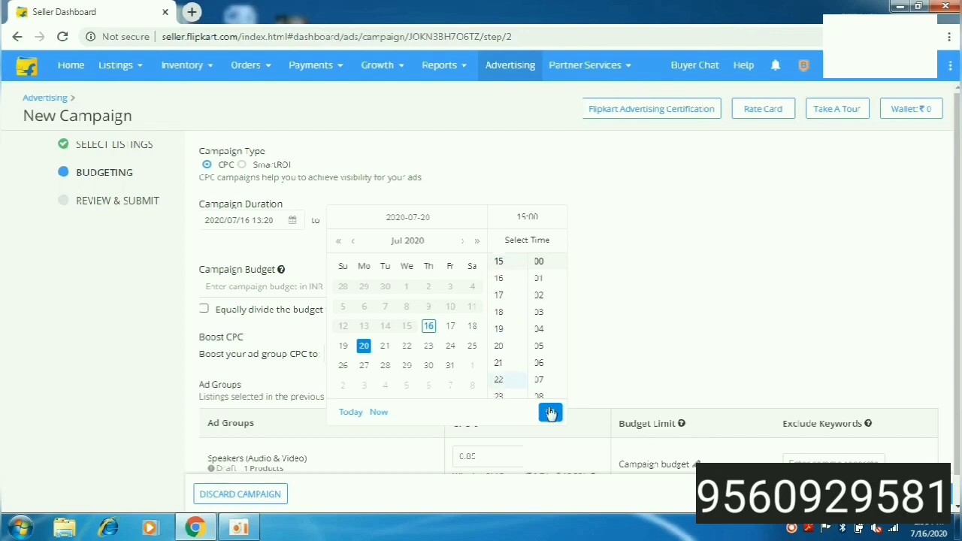
click(550, 412)
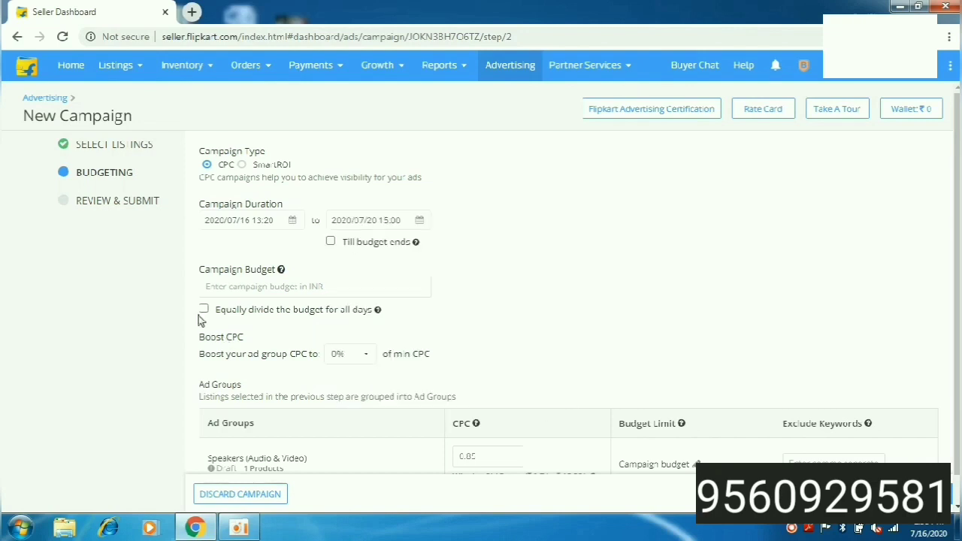
Set the campaign budget to 1000 INR and divide it equally for all days
click(243, 285)
text(1000)
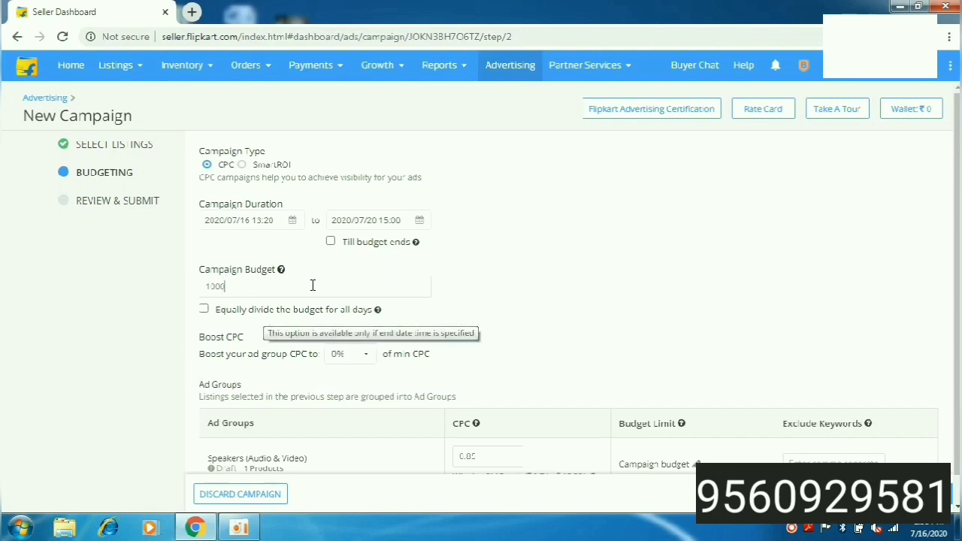
click(205, 309)
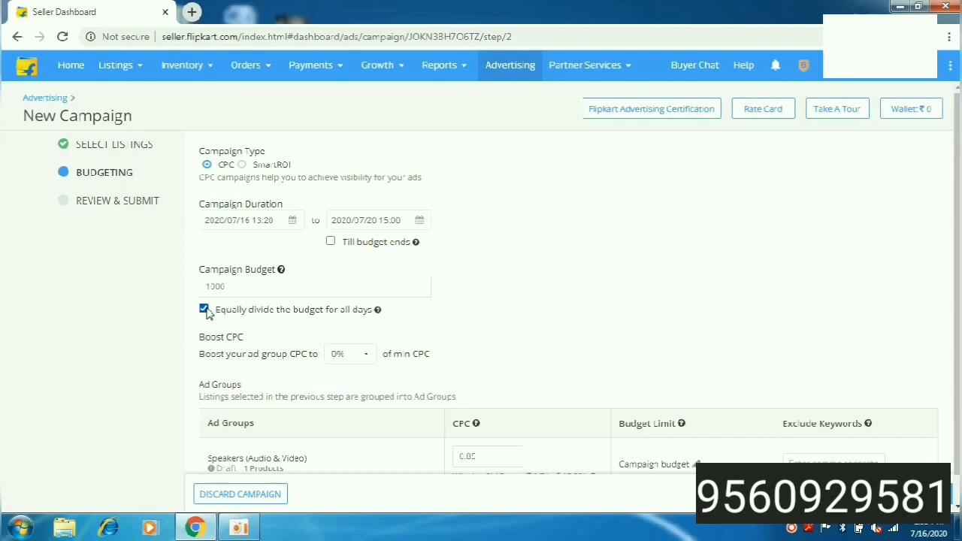
click(207, 311)
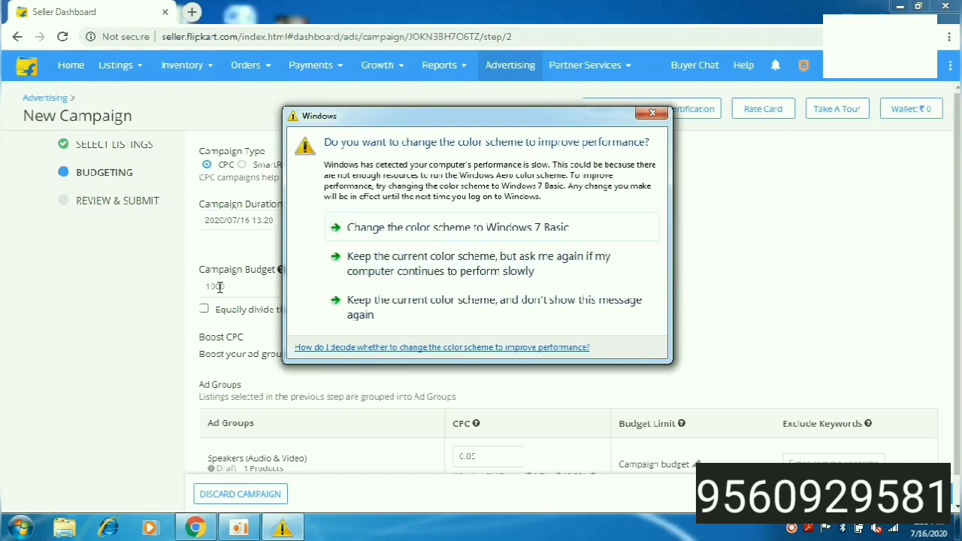
click(650, 110)
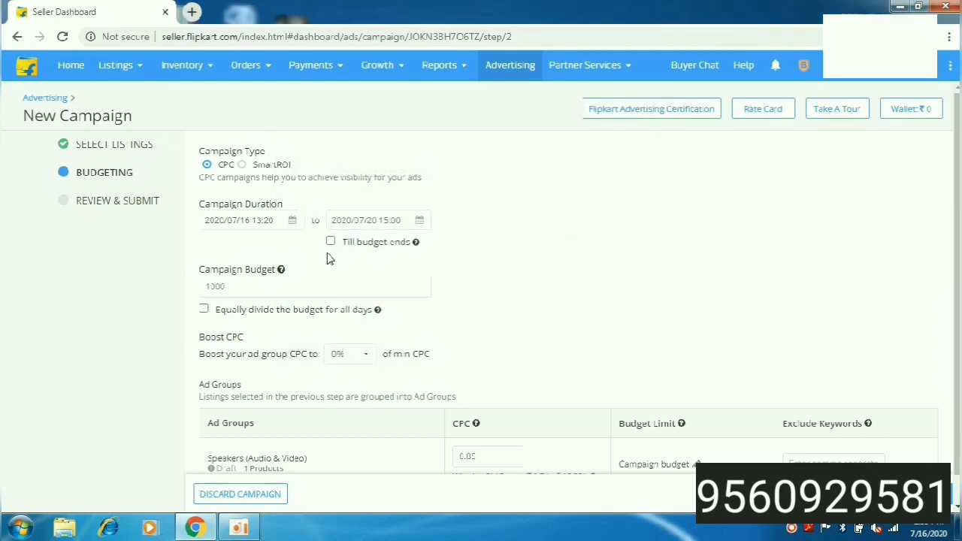
click(205, 309)
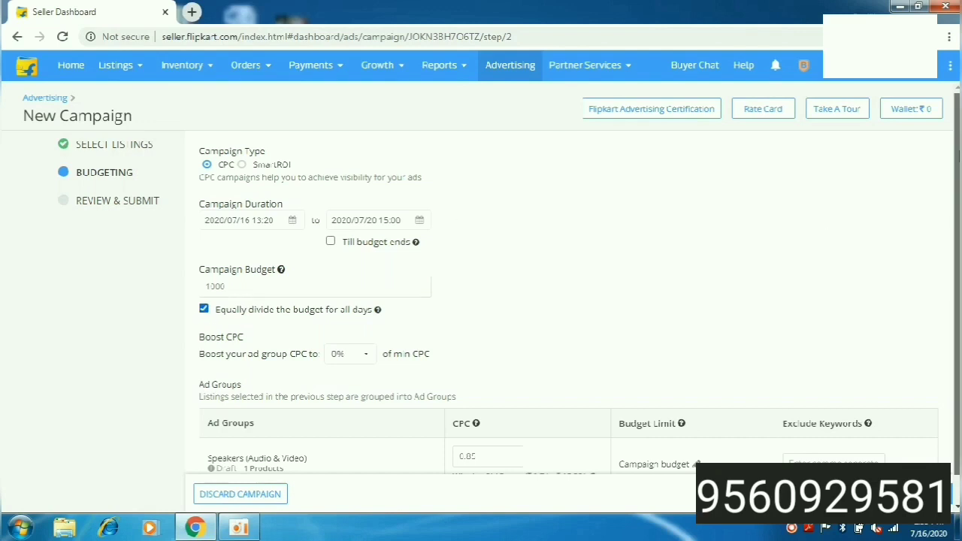
Continue to the campaign's review and submit stage and dismiss the Windows color scheme prompts
scroll(957, 154, down, 1)
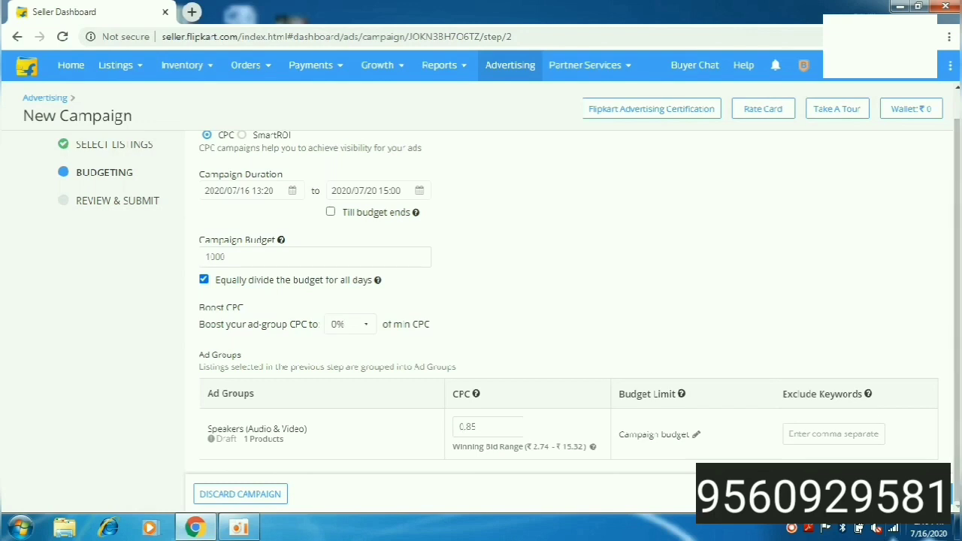
click(951, 493)
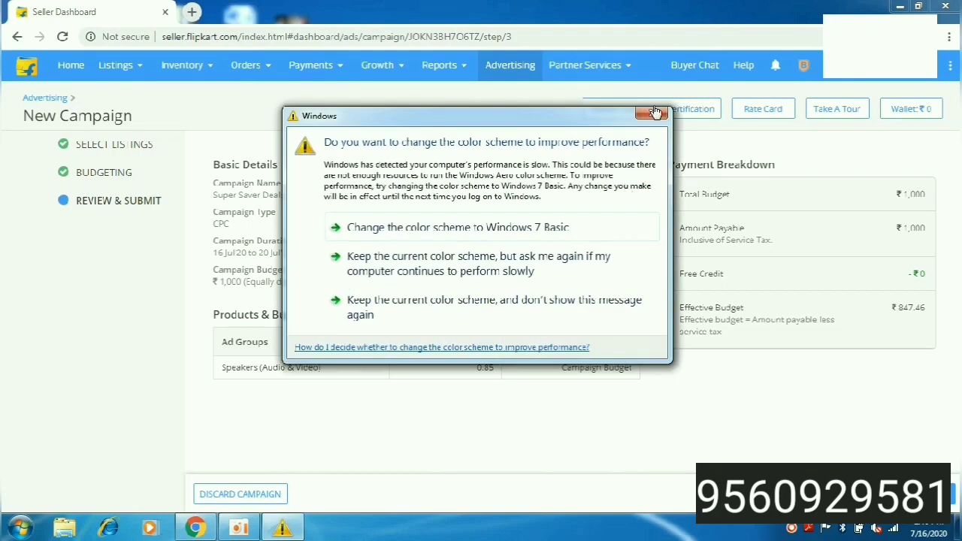
click(654, 112)
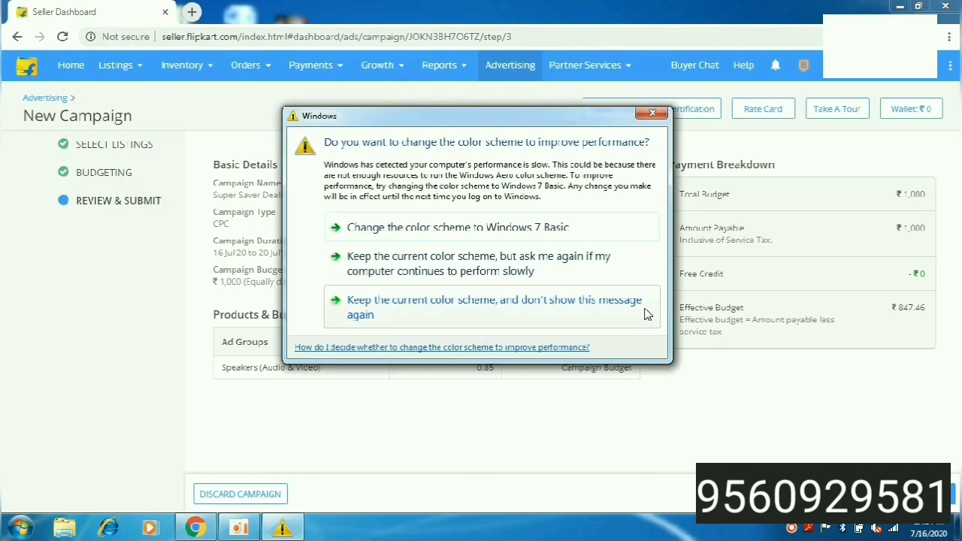
click(651, 115)
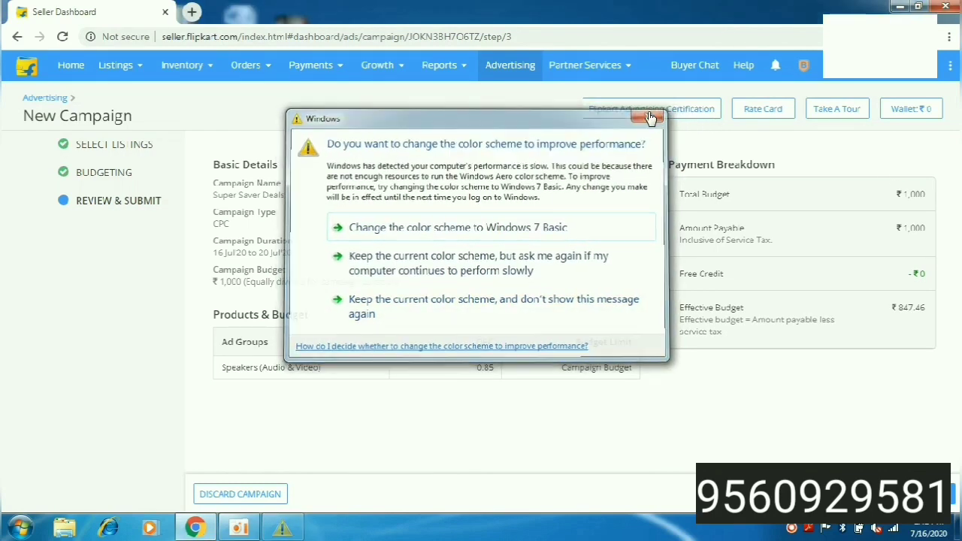